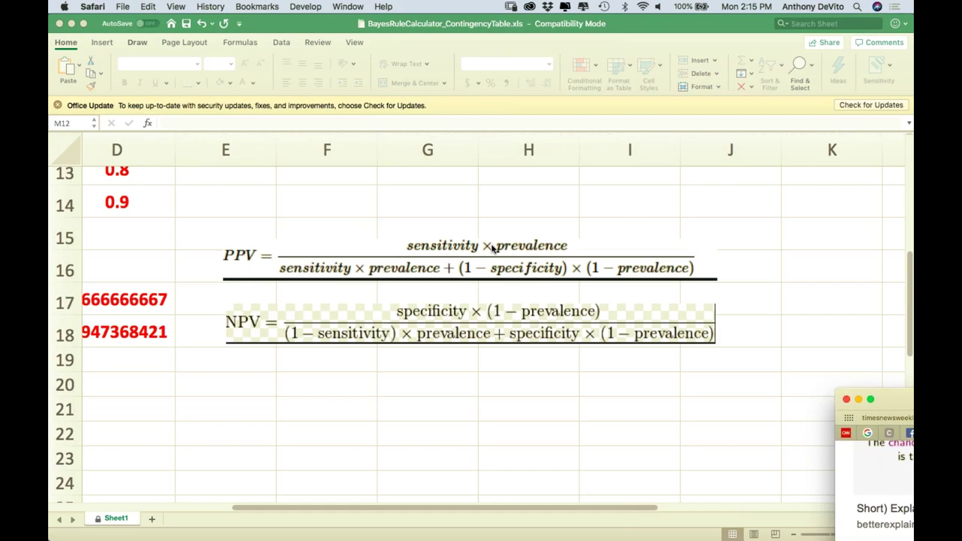
Bring the Bayes rule calculator workbook to the front and dismiss the Office Update notice.
scroll(492, 248, "left", 5)
scroll(492, 249, "up", 2)
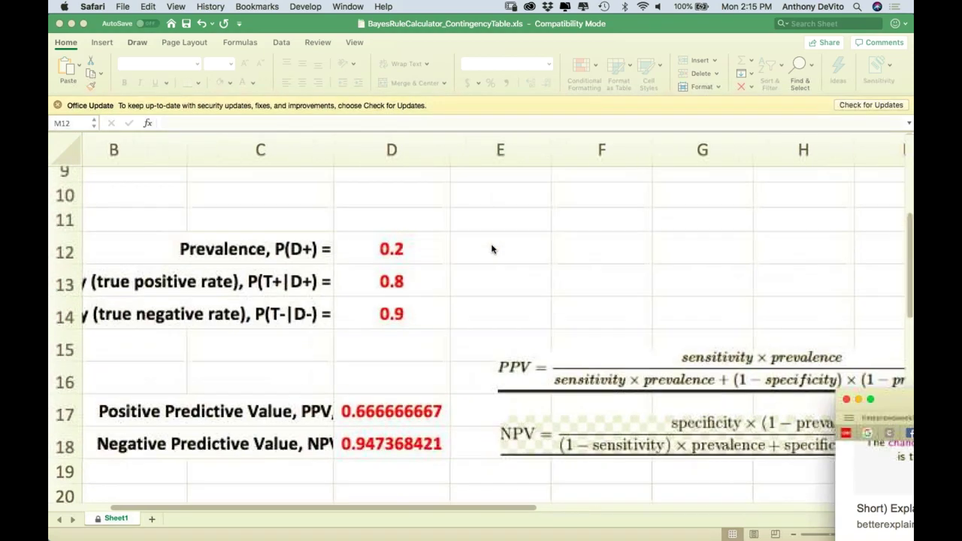
scroll(492, 249, "right", 4)
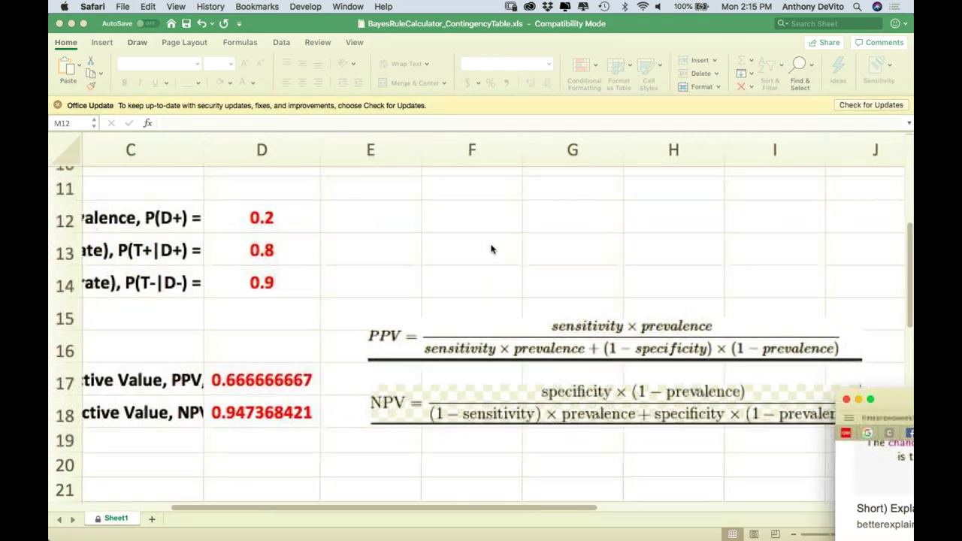
scroll(492, 249, "right", 2)
scroll(493, 249, "up", 1)
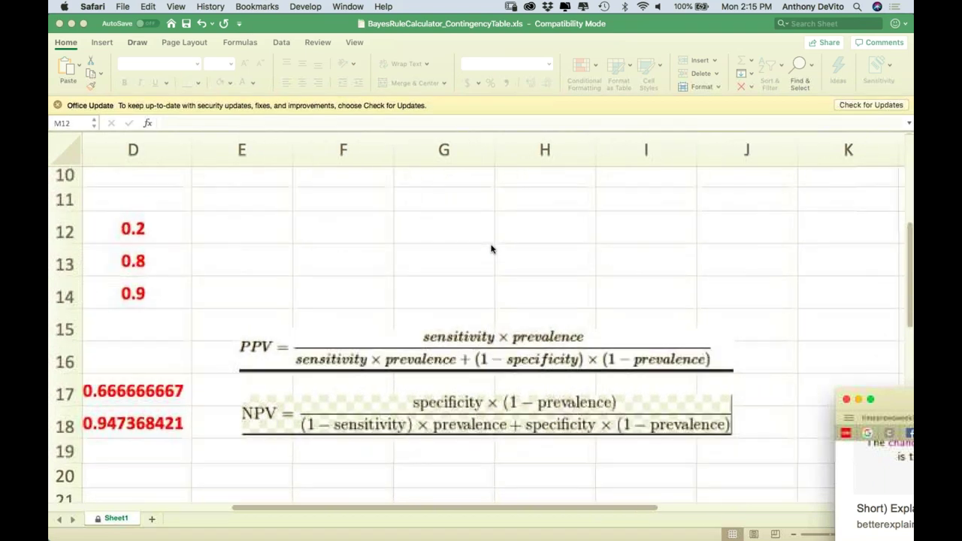
left_click(369, 241)
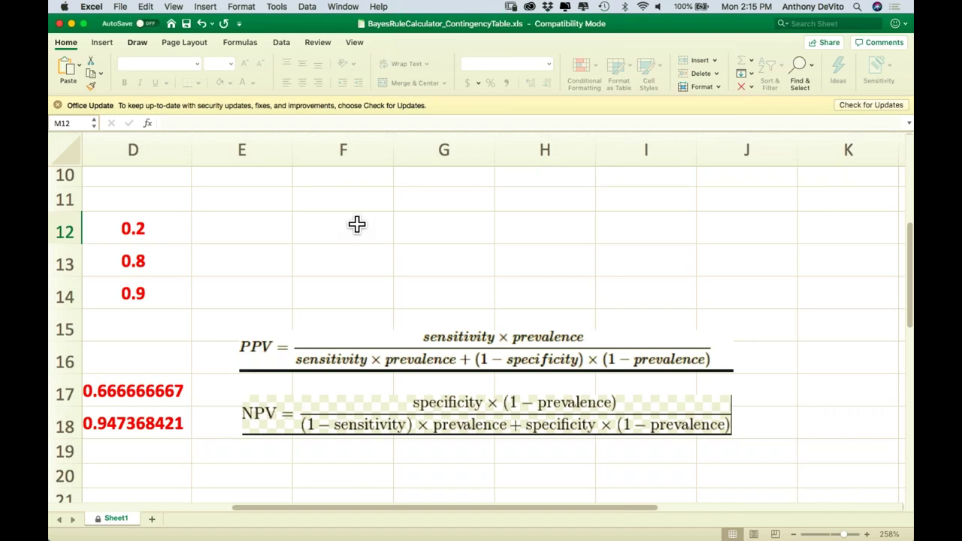
scroll(357, 224, "up", 3)
scroll(356, 221, "left", 1)
scroll(356, 221, "down", 1)
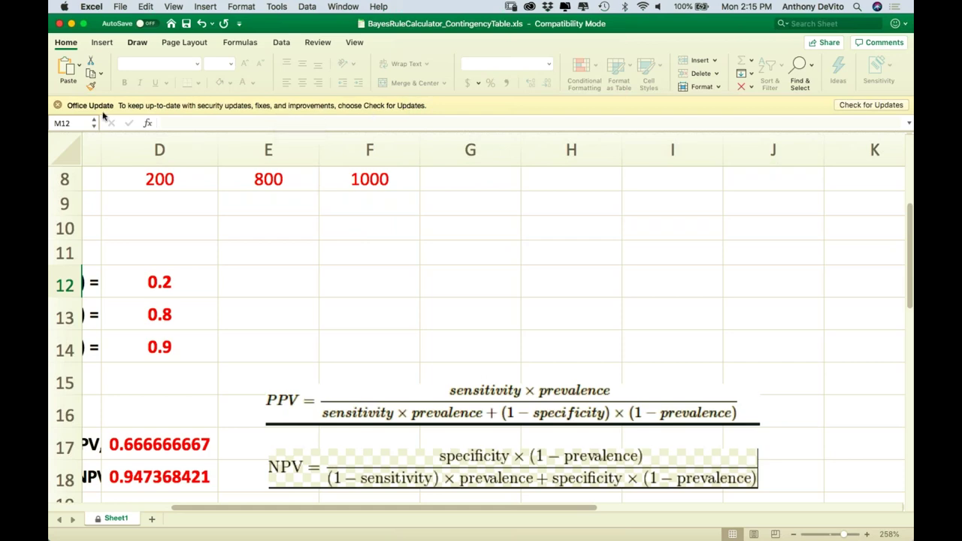
left_click(58, 105)
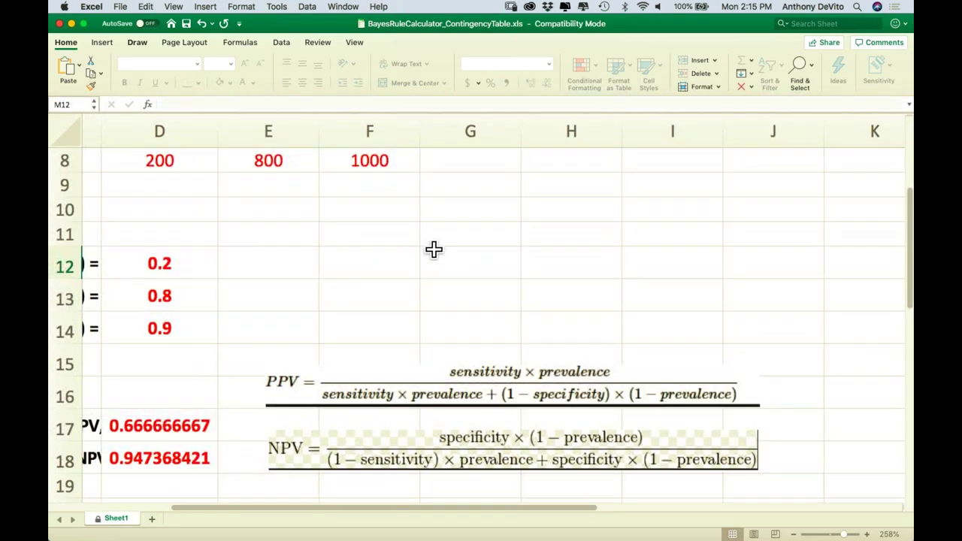
Examine the PPV and NPV formula images alongside the prevalence, sensitivity and specificity cells and the empty area below.
scroll(378, 260, "right", 3)
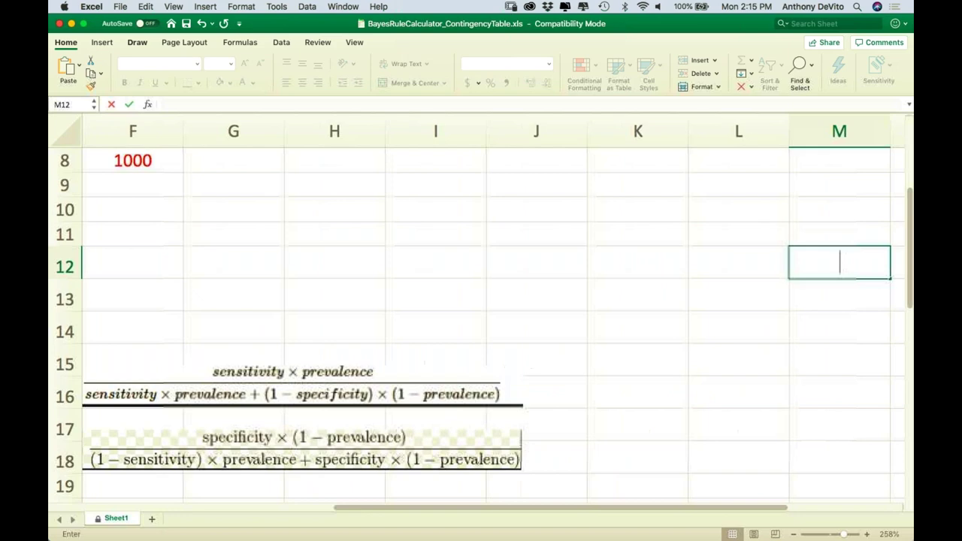
scroll(339, 258, "left", 2)
scroll(338, 258, "down", 1)
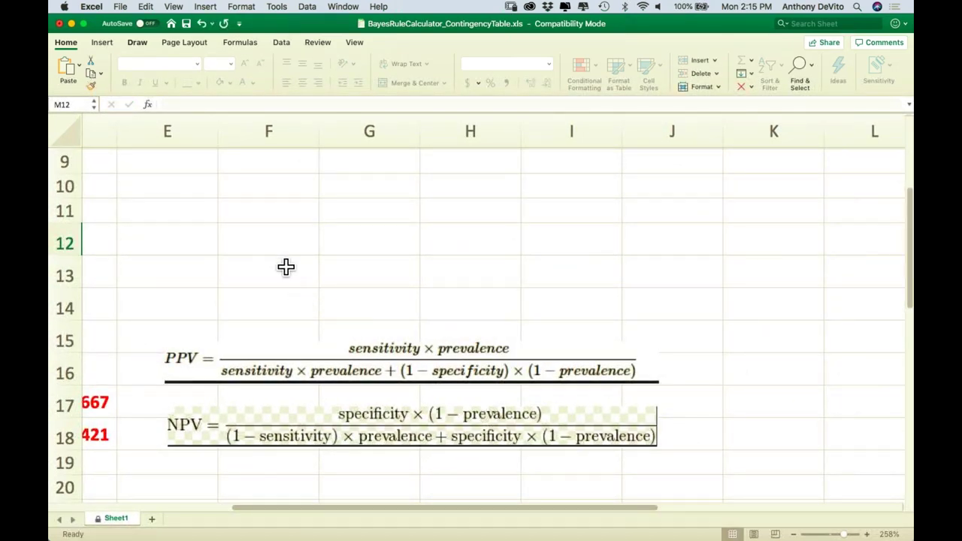
scroll(286, 266, "left", 5)
scroll(286, 266, "up", 1)
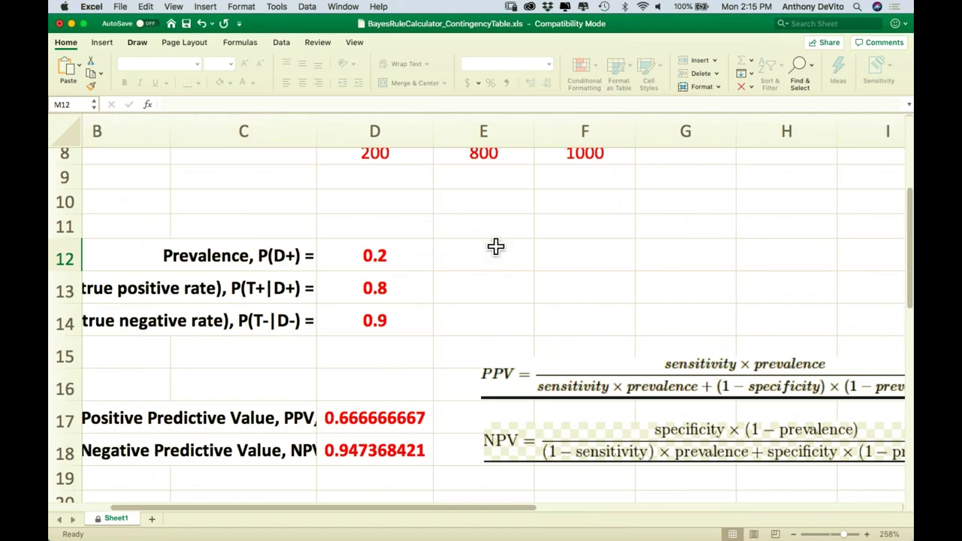
scroll(449, 268, "down", 3)
scroll(449, 269, "right", 5)
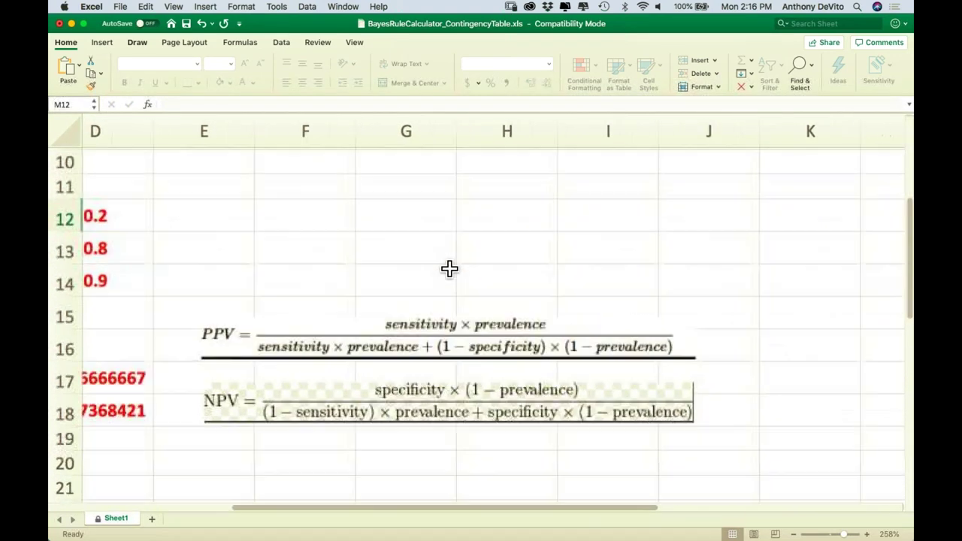
scroll(449, 268, "down", 4)
left_click(339, 340)
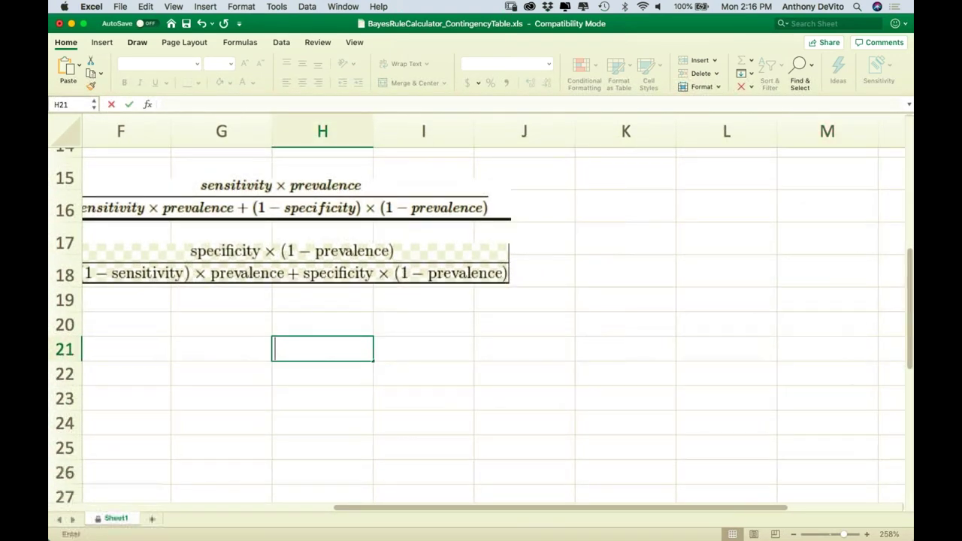
double_click(339, 343)
left_click(260, 357)
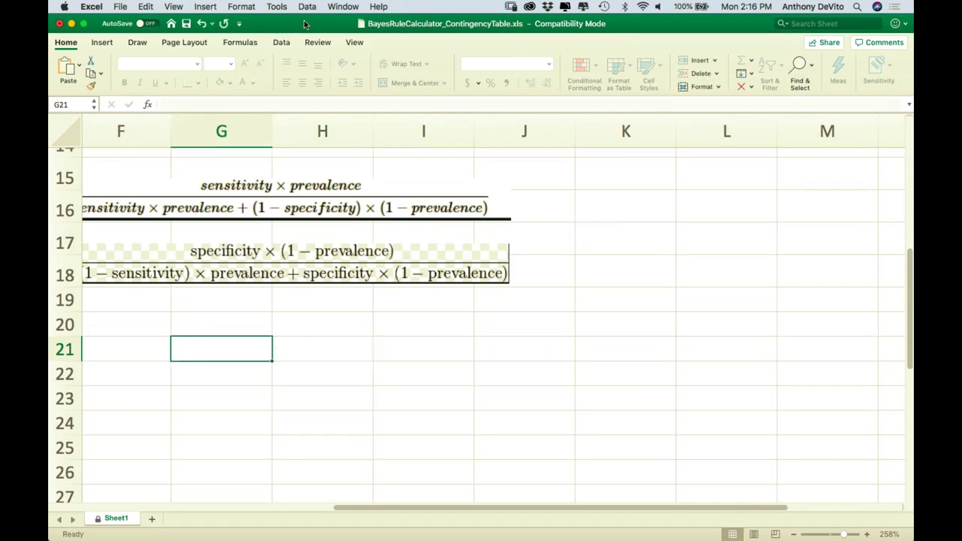
Shift the workbook window aside, label cell K19 "prev" and enter a prevalence of 0.1 in L19.
left_click_drag(305, 24, 361, 24)
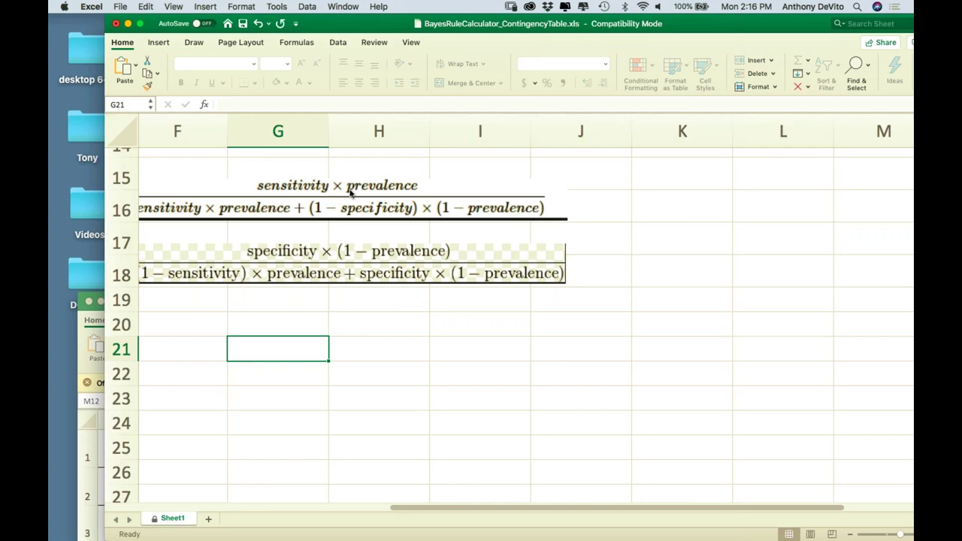
left_click(683, 305)
type("prev")
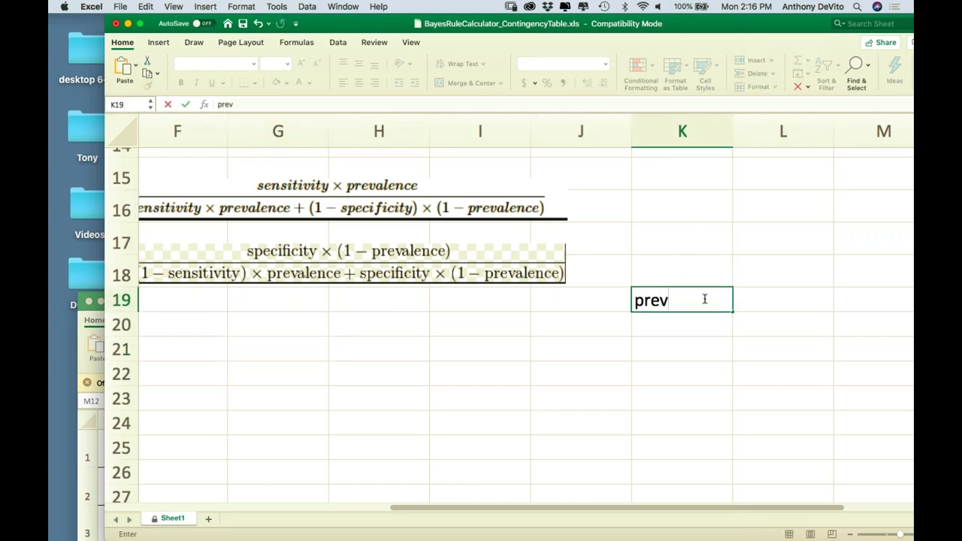
left_click(767, 306)
type("0.0")
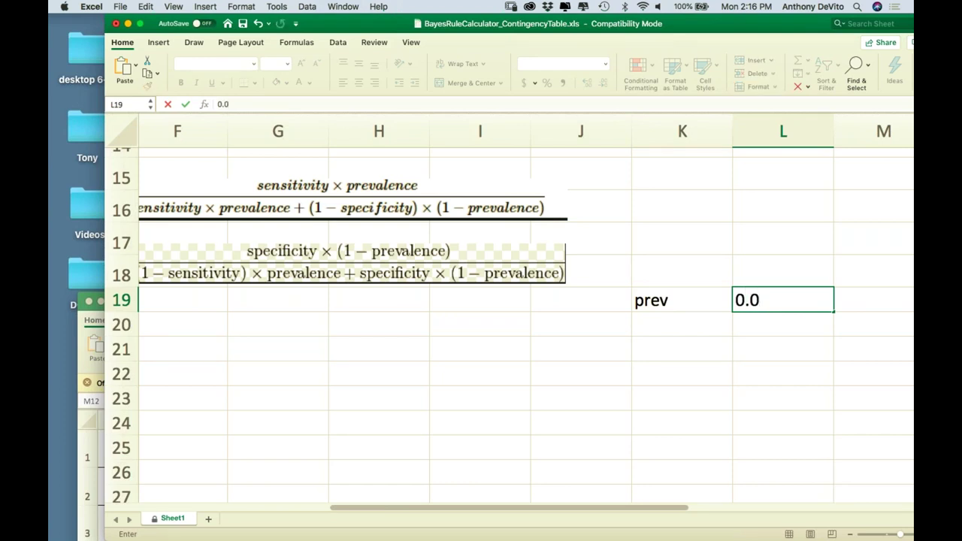
key("BackSpace")
type("10")
Label cell K20 "sensitivity" and enter 0.85 in L20.
left_click(706, 329)
type("sensitivf")
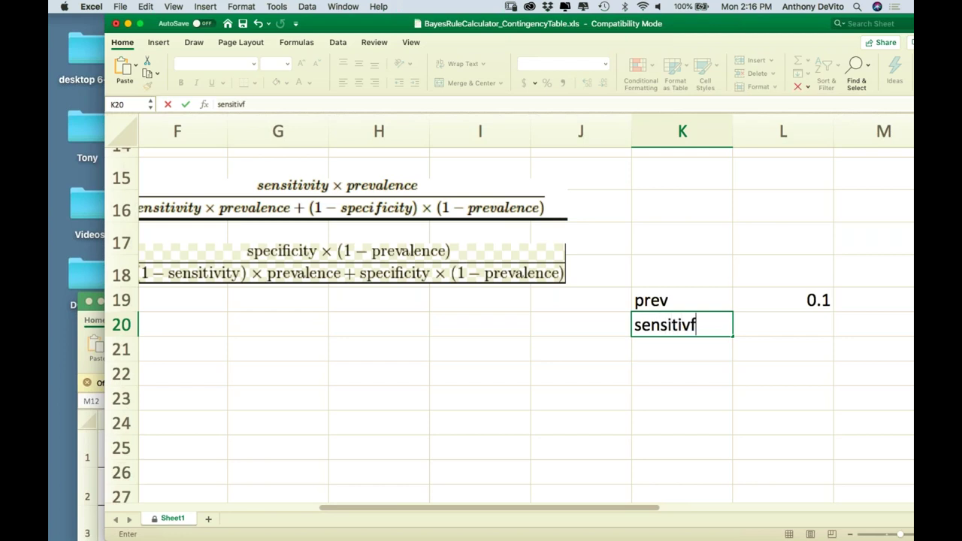
key("BackSpace")
type("ity")
left_click(779, 324)
type(".85")
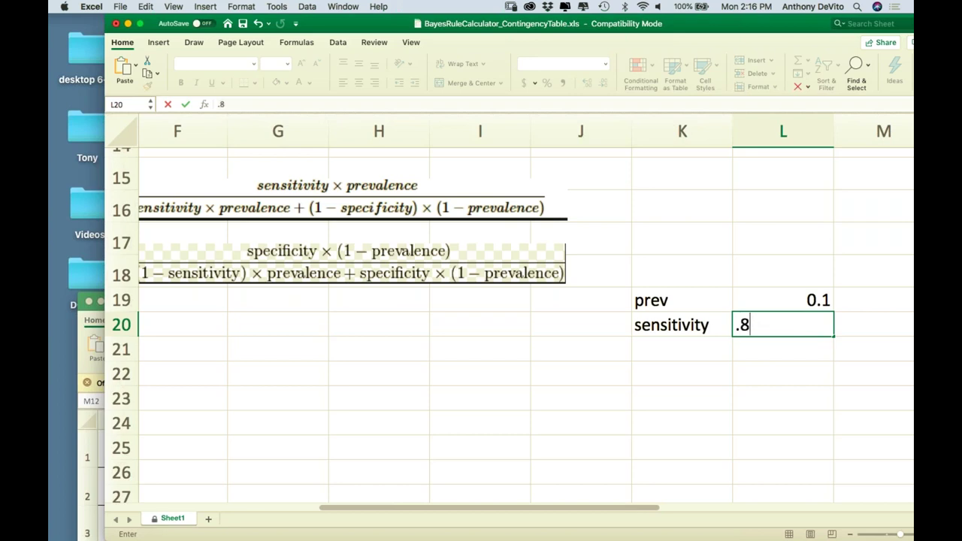
Label cell K21 "specificity" and enter 0.9 in L21.
left_click(676, 340)
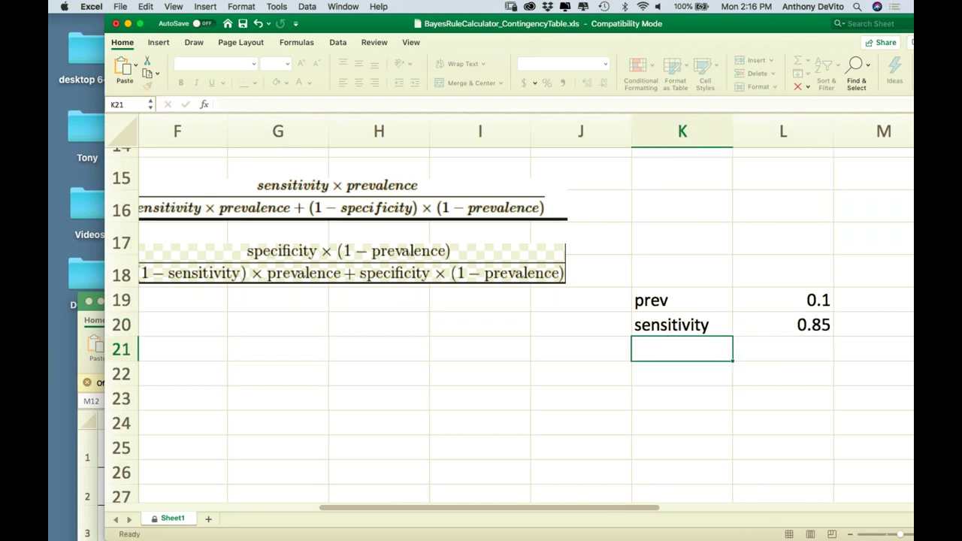
type("specificity")
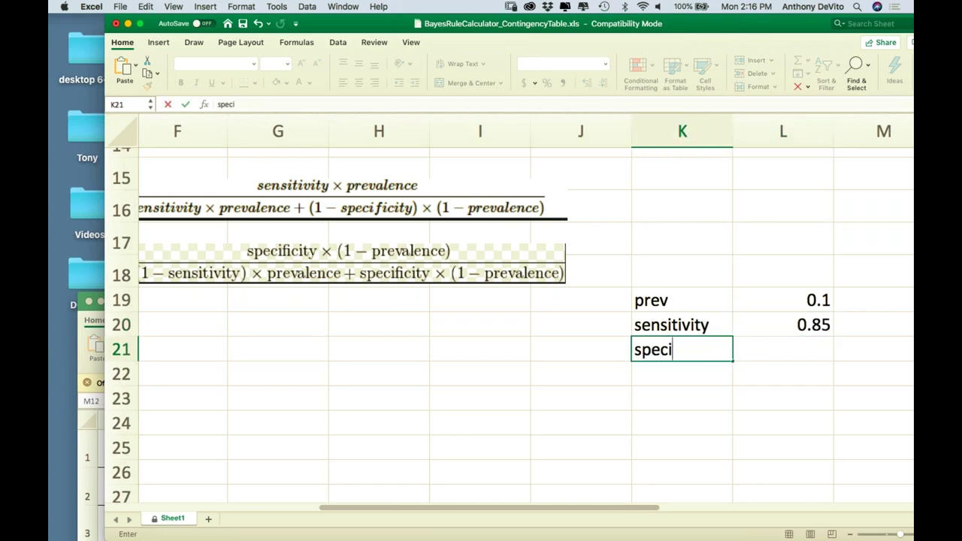
left_click(763, 349)
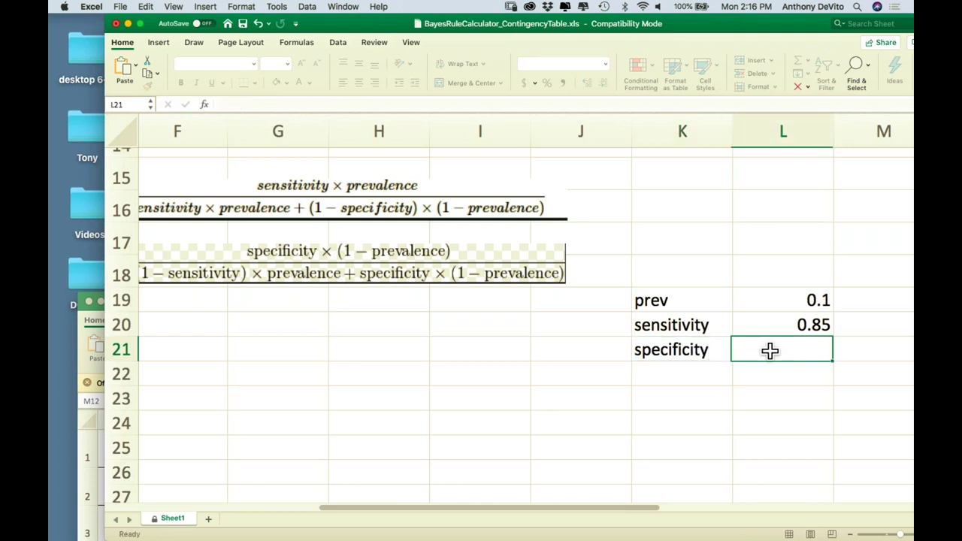
type("0.90")
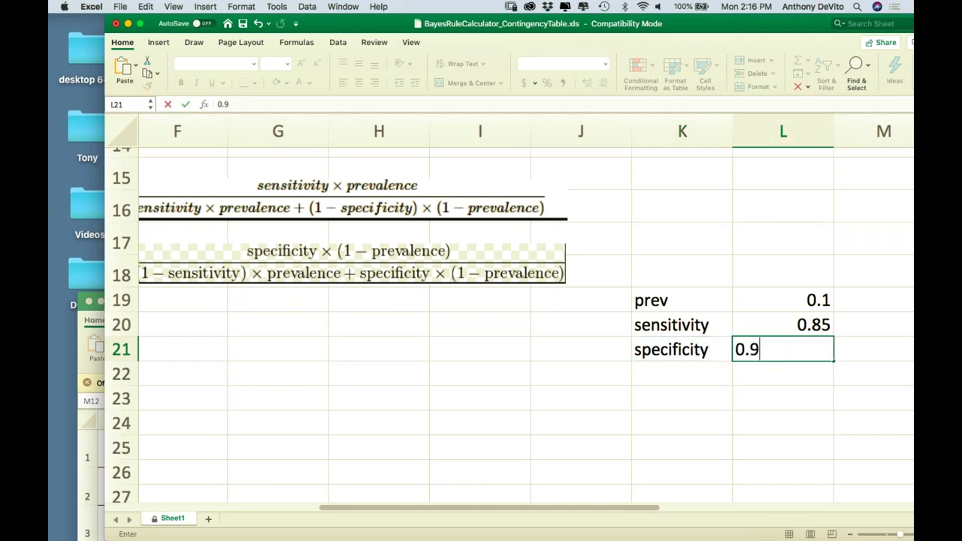
left_click(369, 323)
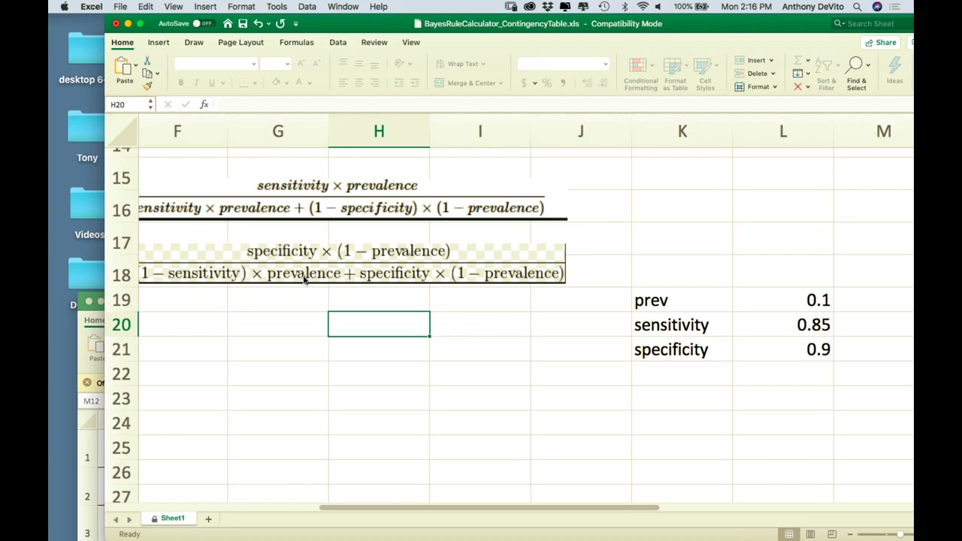
Calculate the PPV numerator in G20 as sensitivity times prevalence with the formula =L20*L19.
left_click(284, 322)
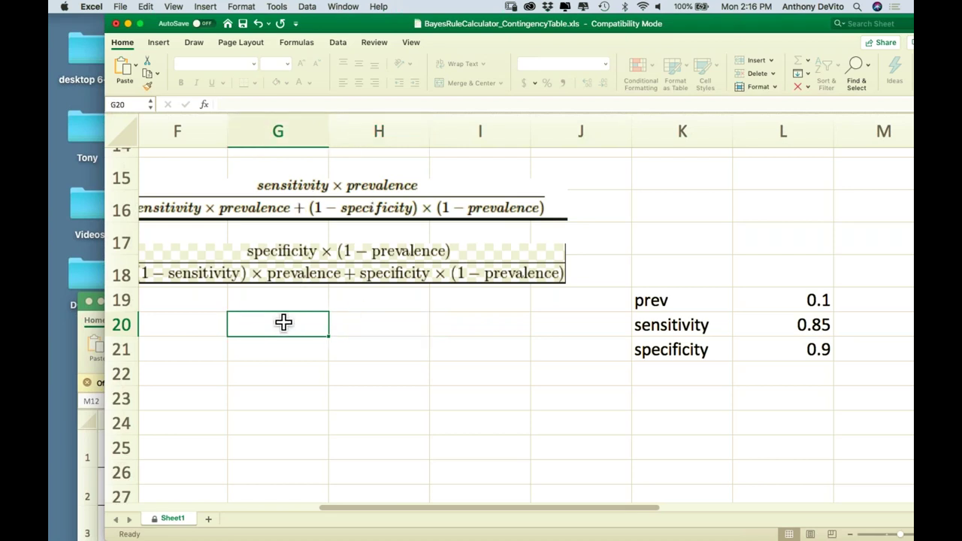
type("=")
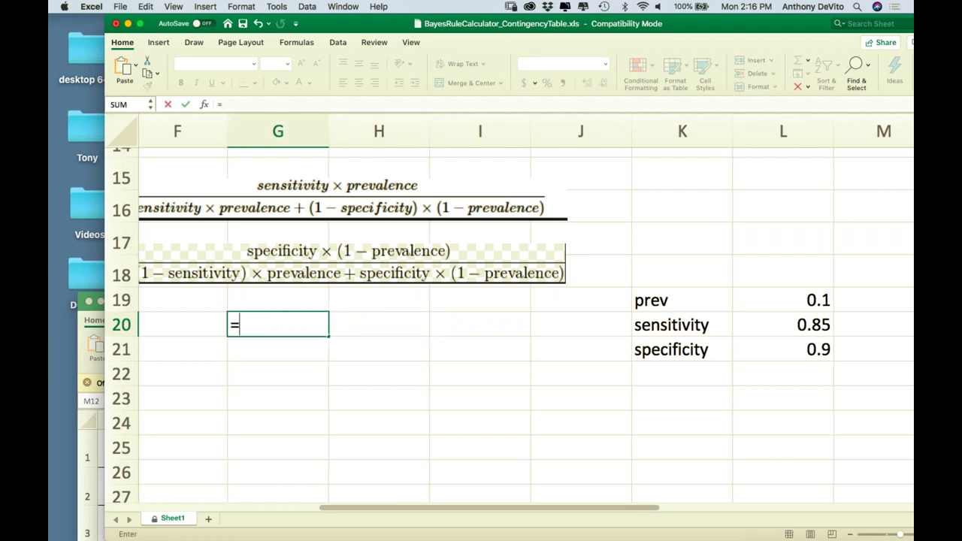
left_click(769, 322)
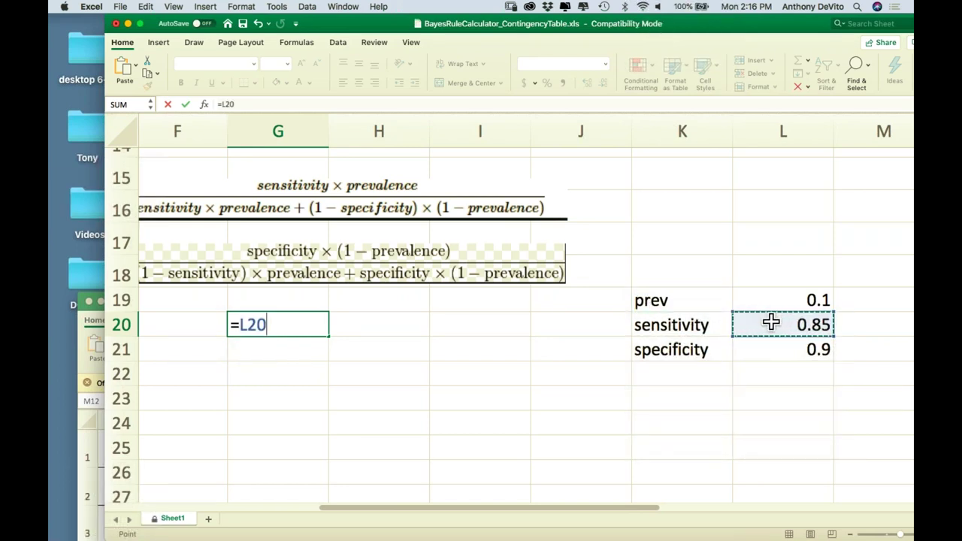
type("*")
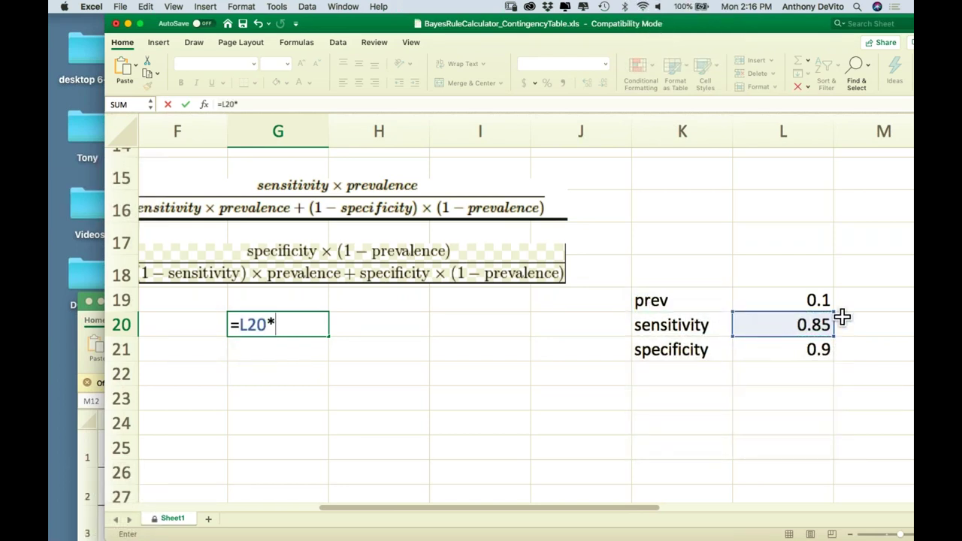
left_click(781, 299)
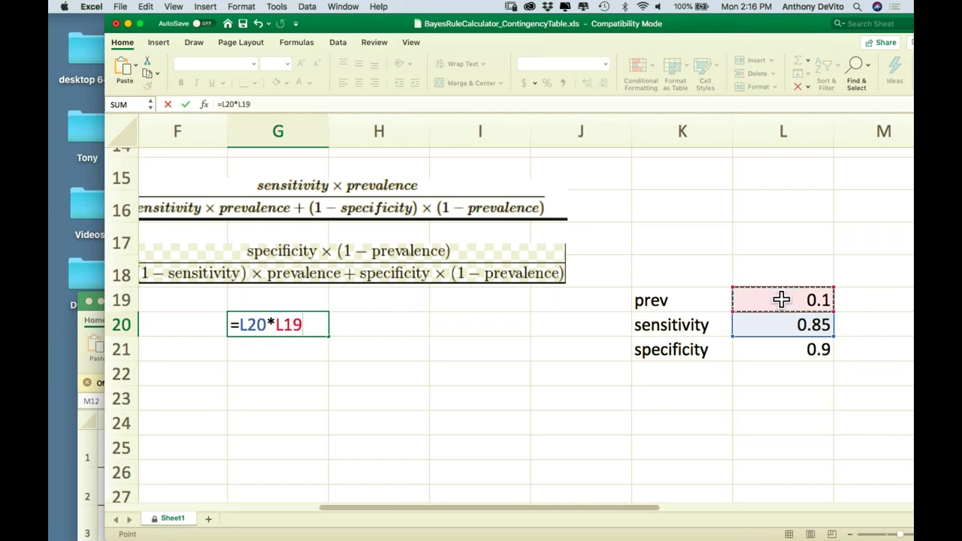
key("Return")
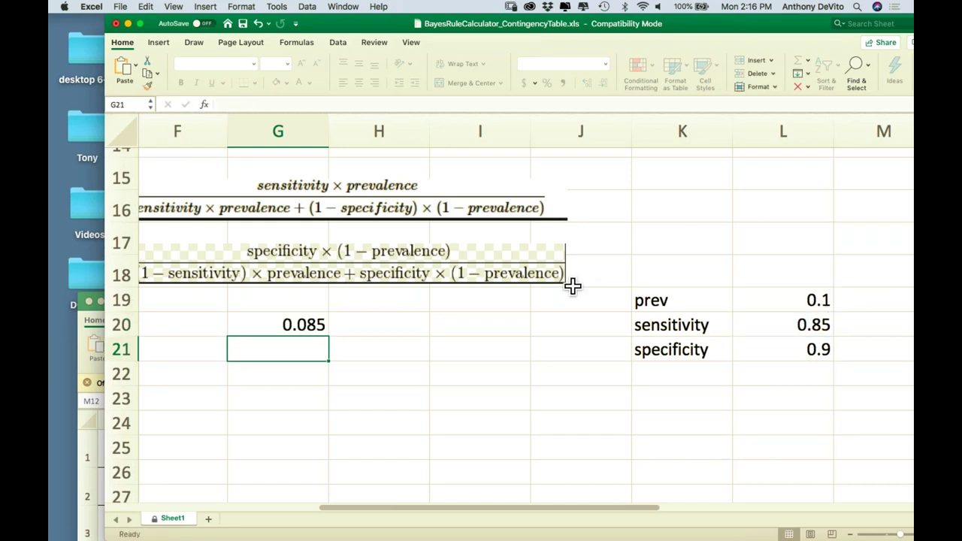
Fill G21 with the first term of the PPV denominator by referencing the numerator cell G20.
scroll(338, 339, "left", 2)
scroll(338, 341, "right", 1)
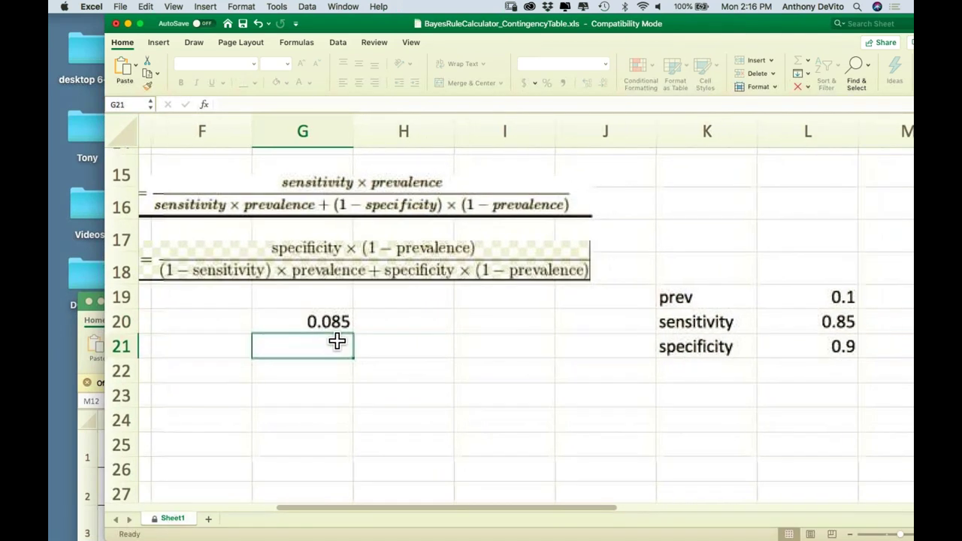
scroll(256, 293, "left", 3)
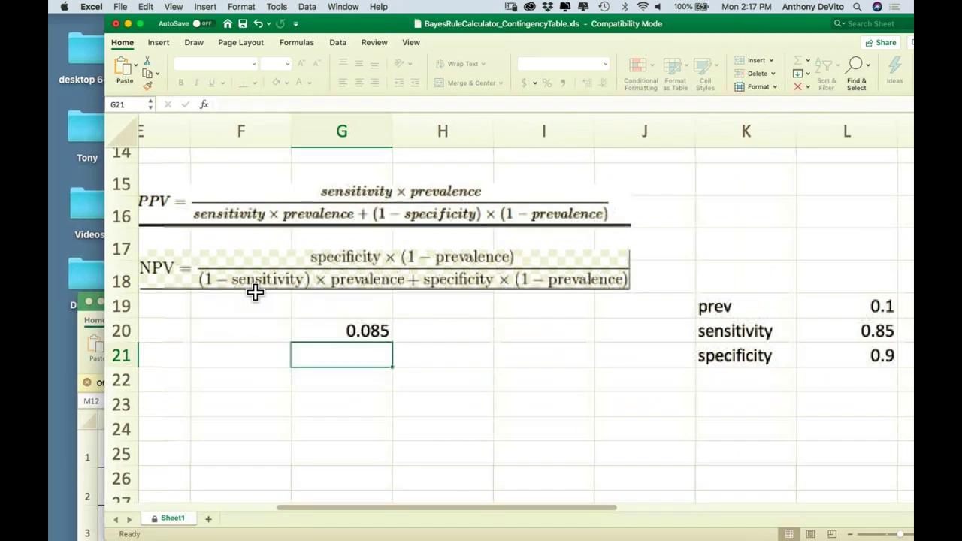
scroll(255, 292, "right", 1)
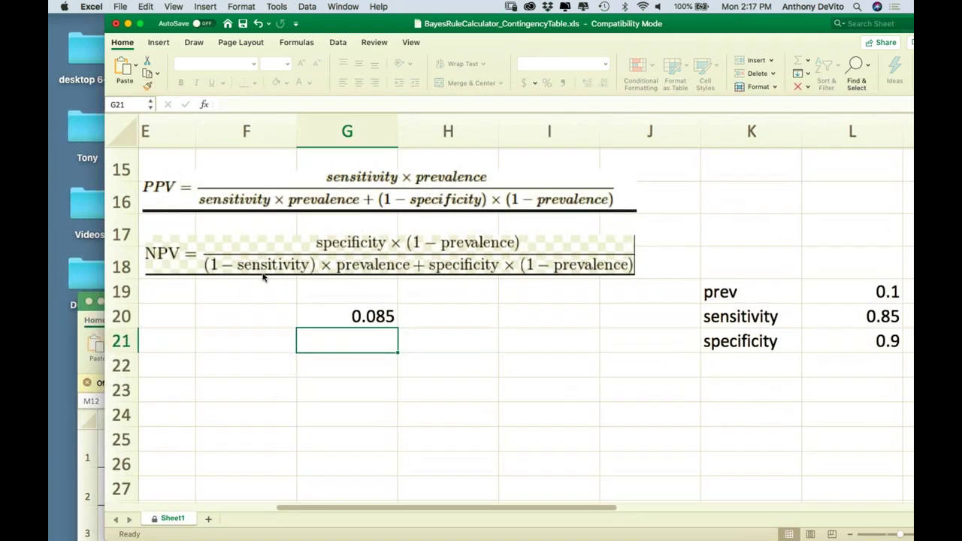
scroll(343, 249, "up", 1)
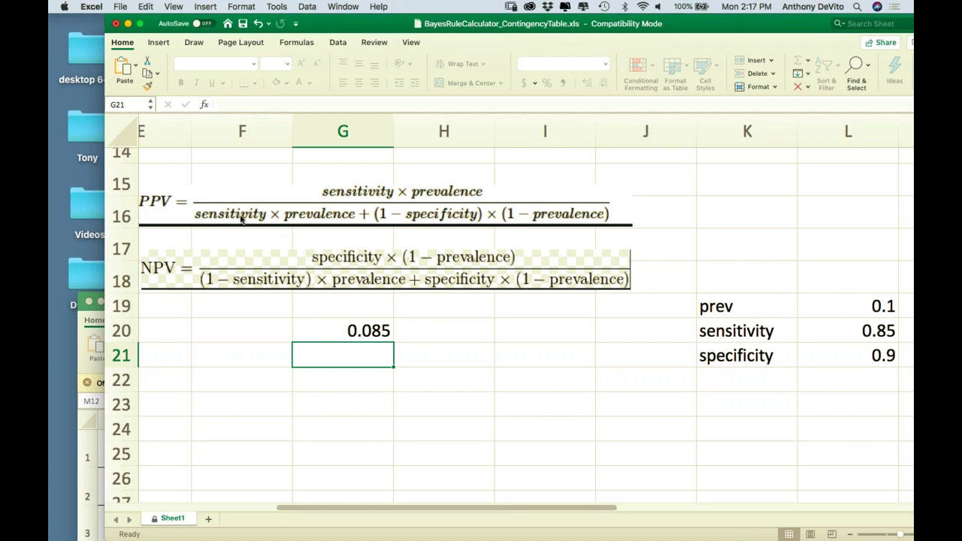
type("=")
left_click(350, 331)
key("Return")
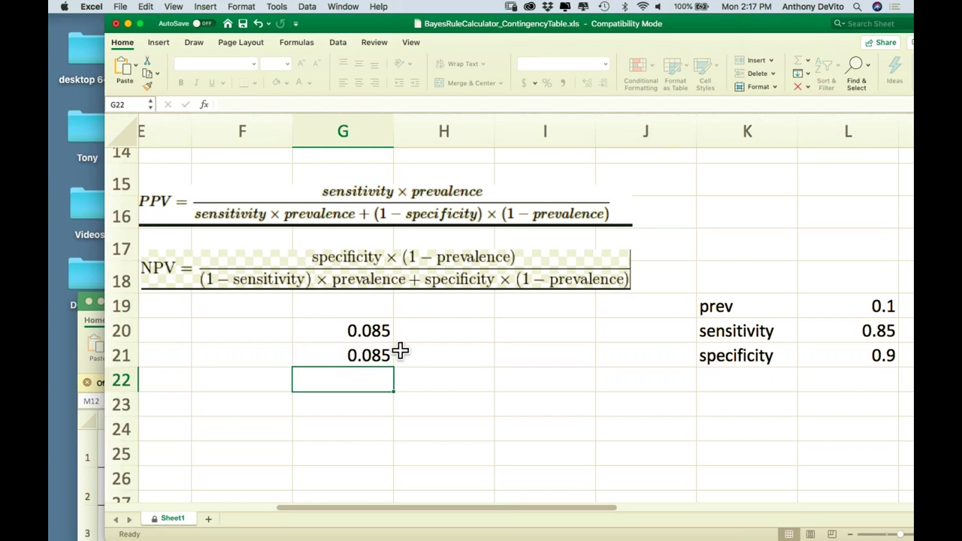
Calculate the second term of the PPV denominator in H21 with the formula =(1-L21)*(1-L19).
left_click(433, 352)
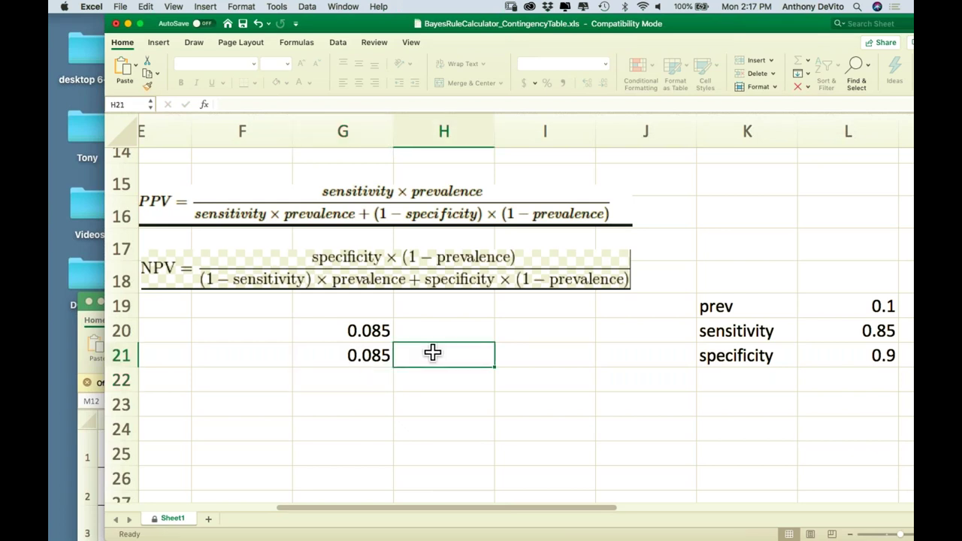
scroll(432, 352, "right", 2)
scroll(432, 352, "down", 1)
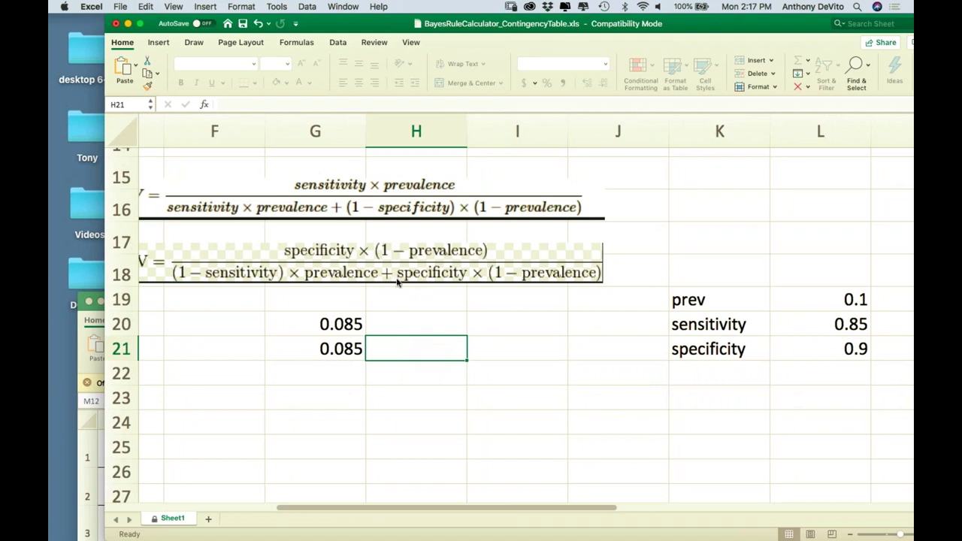
type("=")
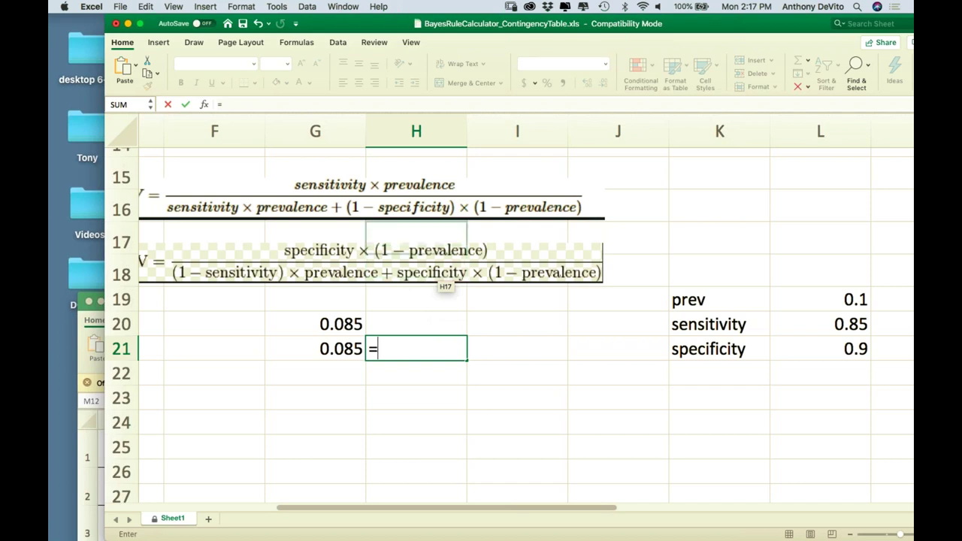
scroll(367, 219, "right", 2)
type("(1-")
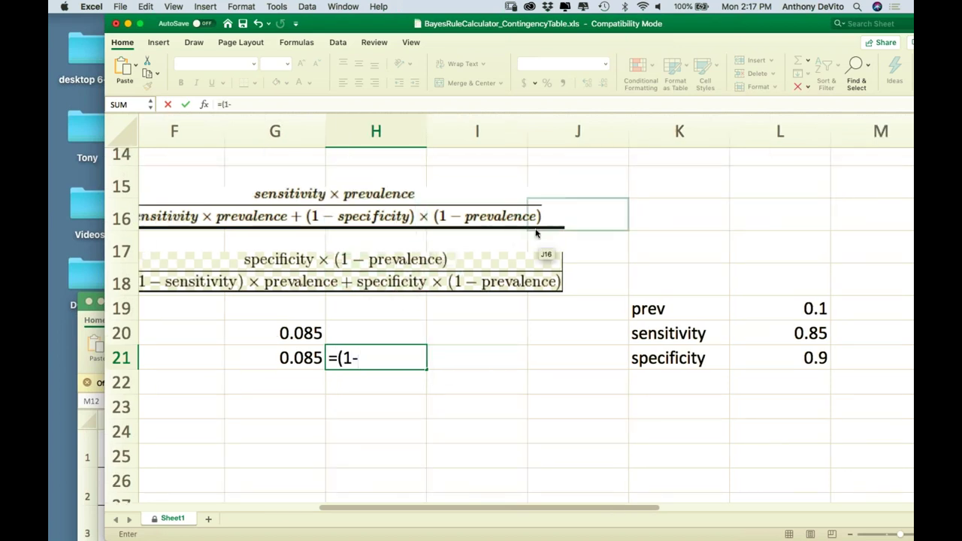
left_click(740, 351)
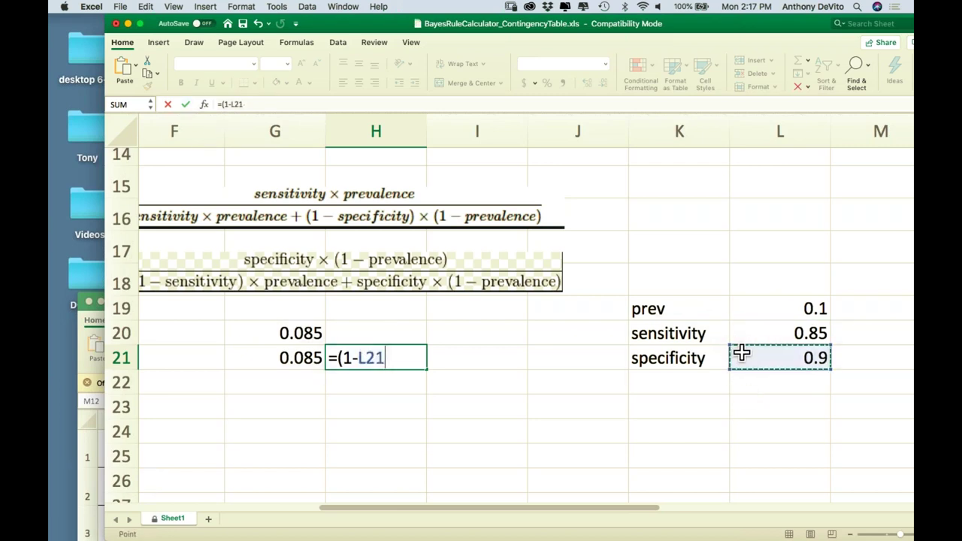
type(")")
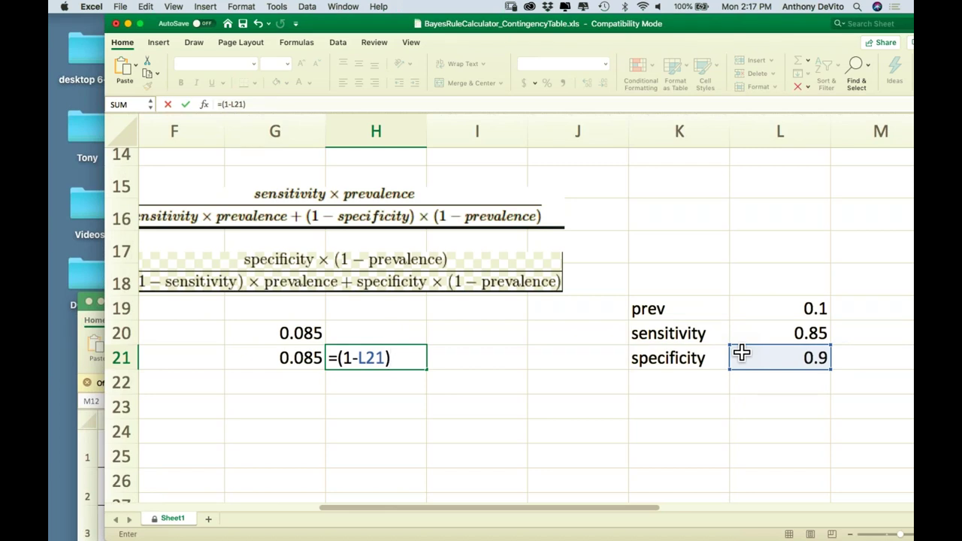
type("*1")
key("BackSpace")
type("(1-")
left_click(742, 311)
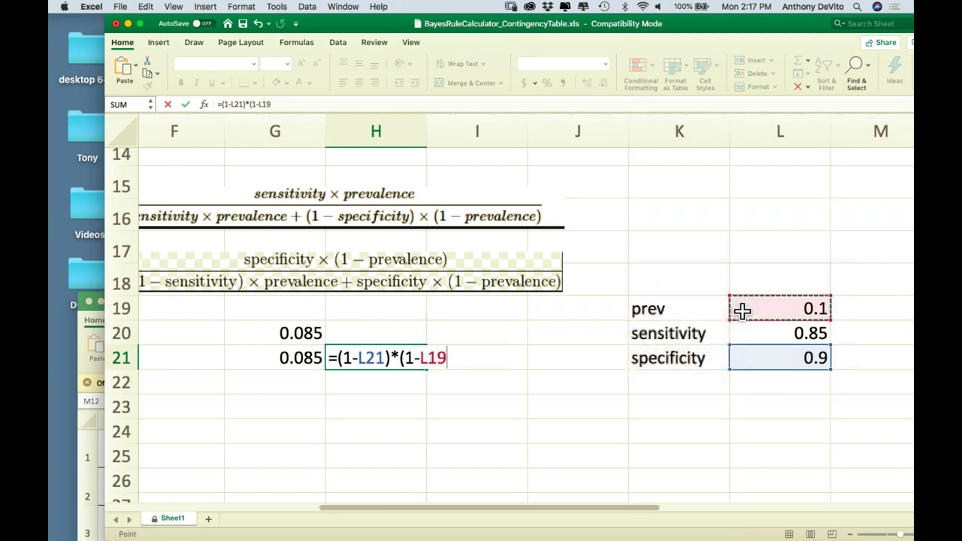
key("Return")
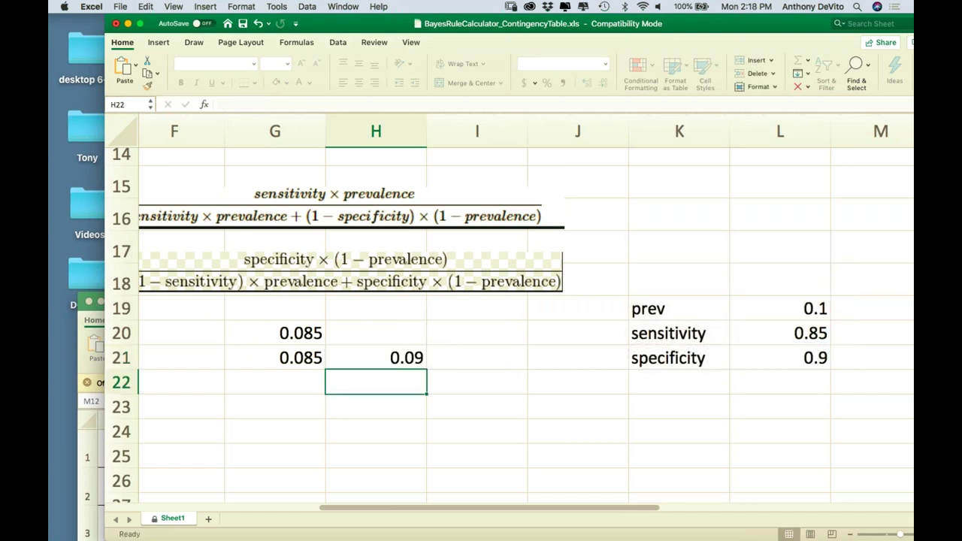
Calculate the PPV in I20 by dividing the numerator by the sum of both denominator terms, using =G20/(G21+H21).
left_click(487, 334)
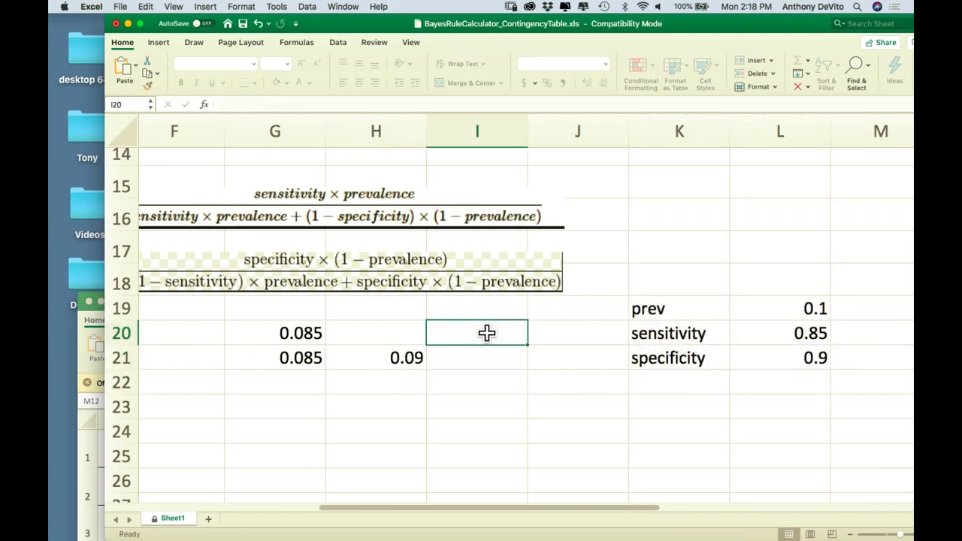
type("=")
left_click(302, 331)
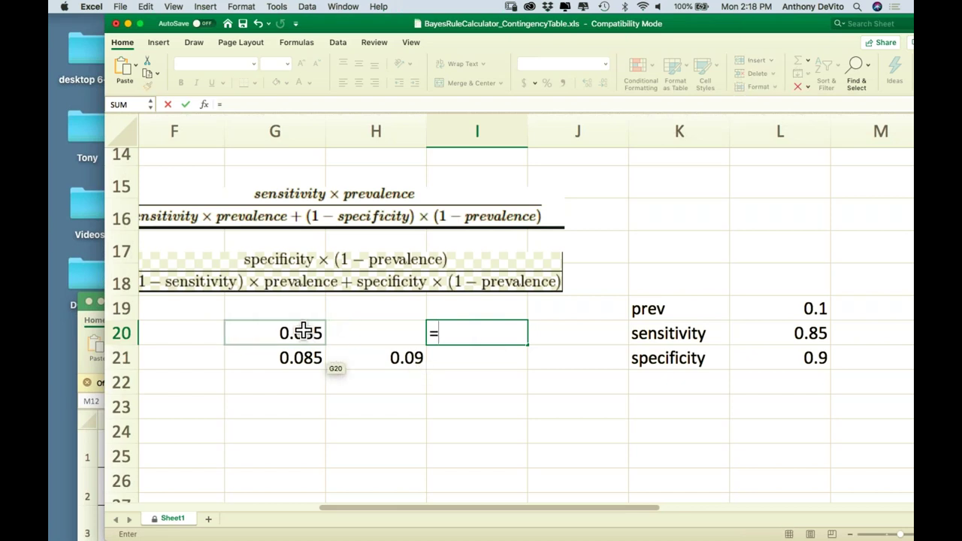
type("/")
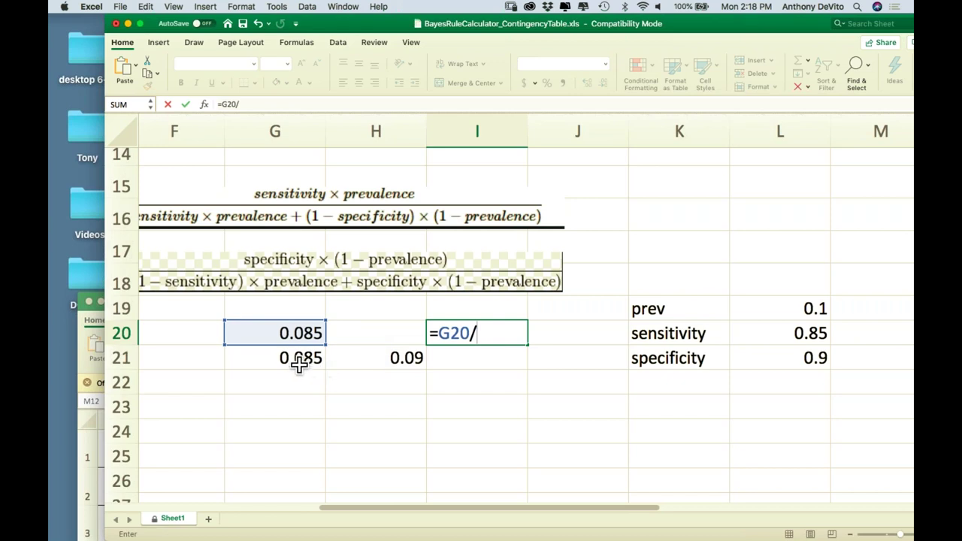
type("(")
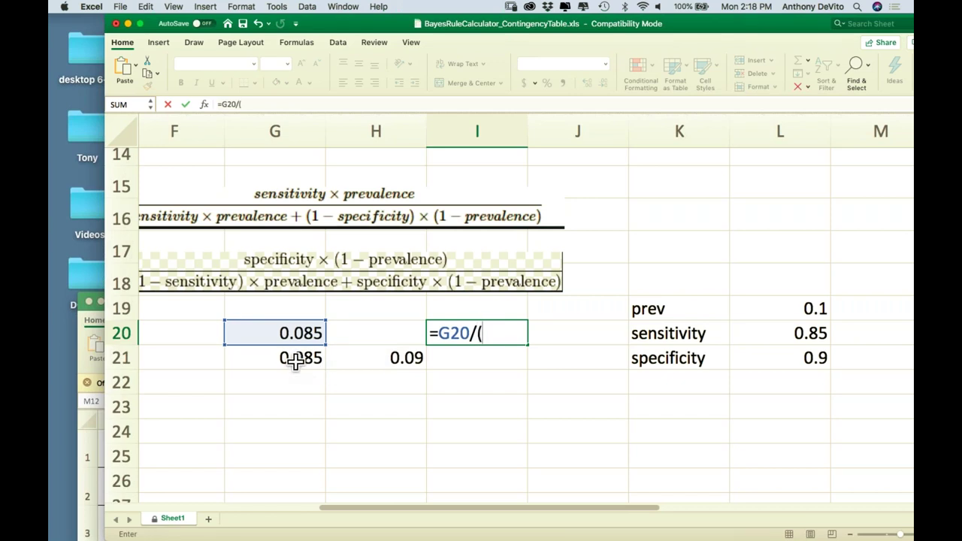
left_click(291, 361)
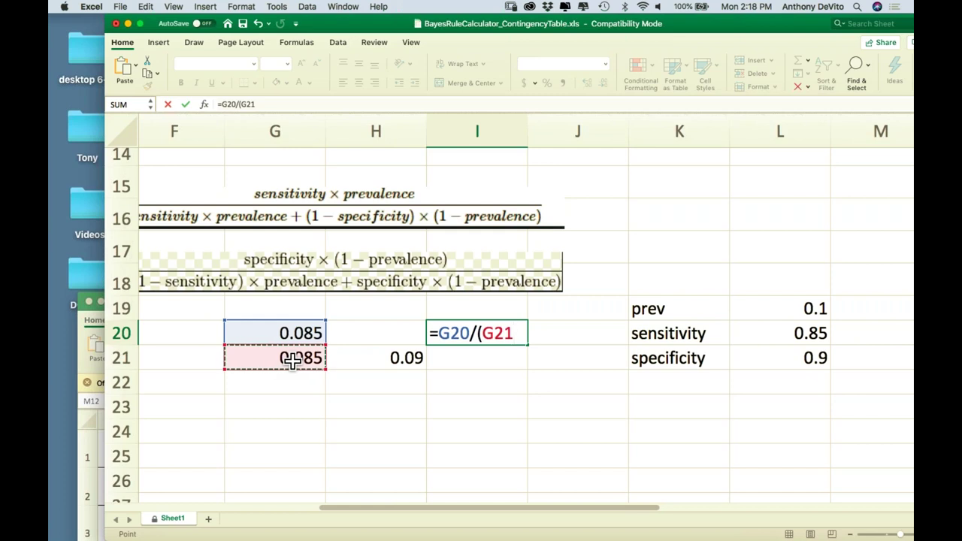
type("+")
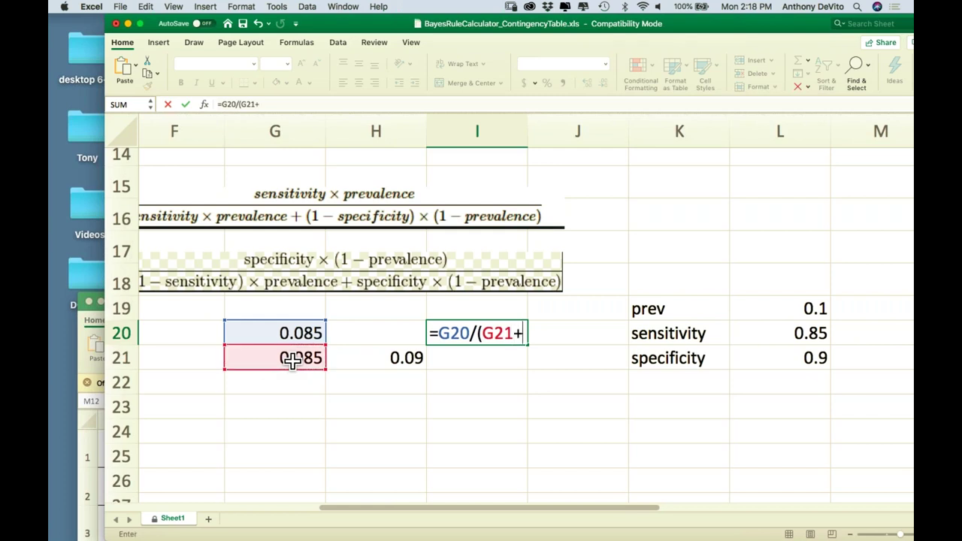
left_click(354, 362)
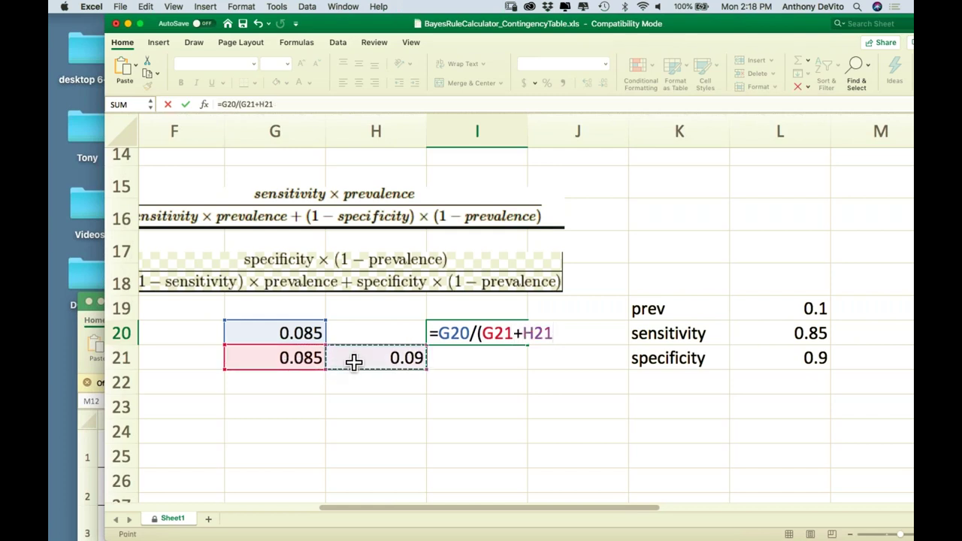
type(")")
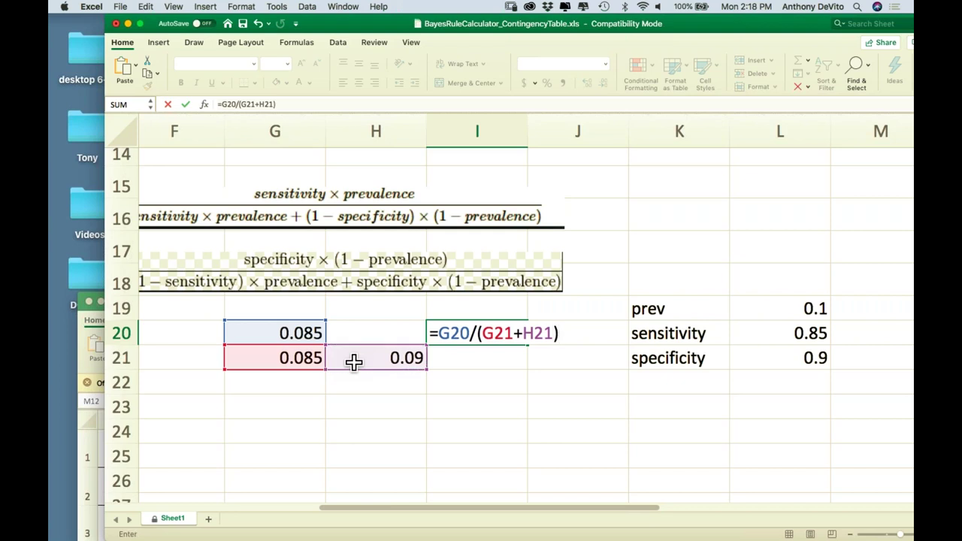
key("Return")
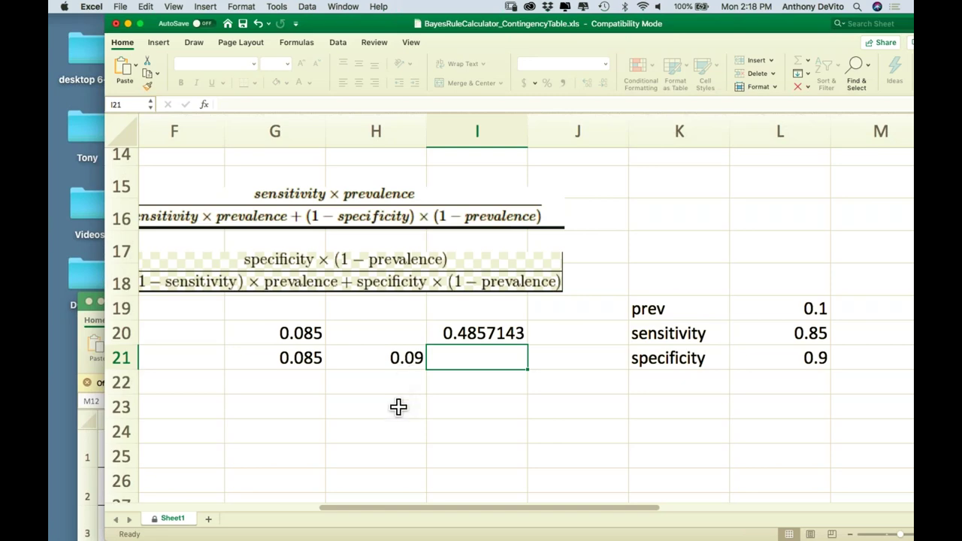
Set the prevalence in L19 to 0.01 to recalculate the PPV for a rarer condition.
scroll(397, 406, "up", 2)
scroll(397, 406, "left", 3)
scroll(398, 407, "down", 1)
scroll(399, 407, "right", 1)
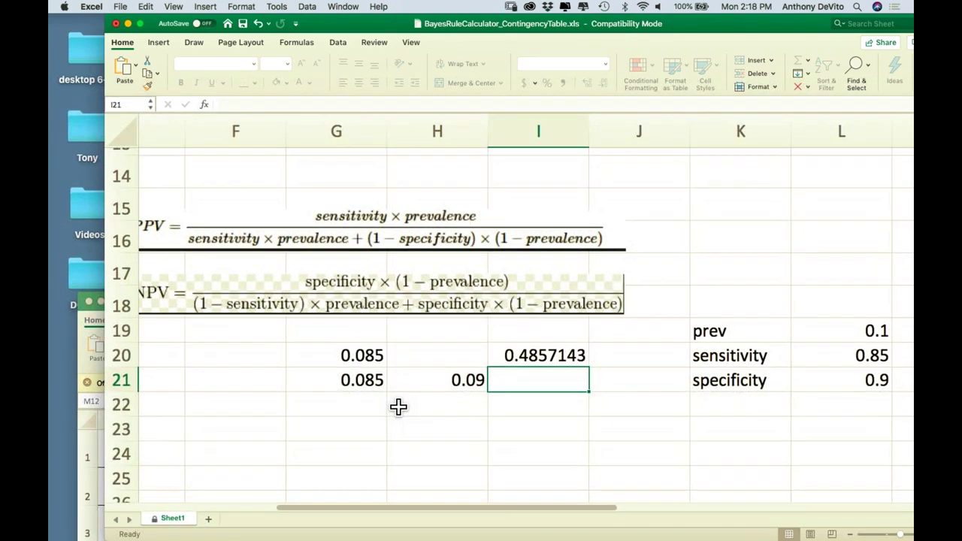
scroll(398, 407, "right", 3)
scroll(398, 407, "down", 1)
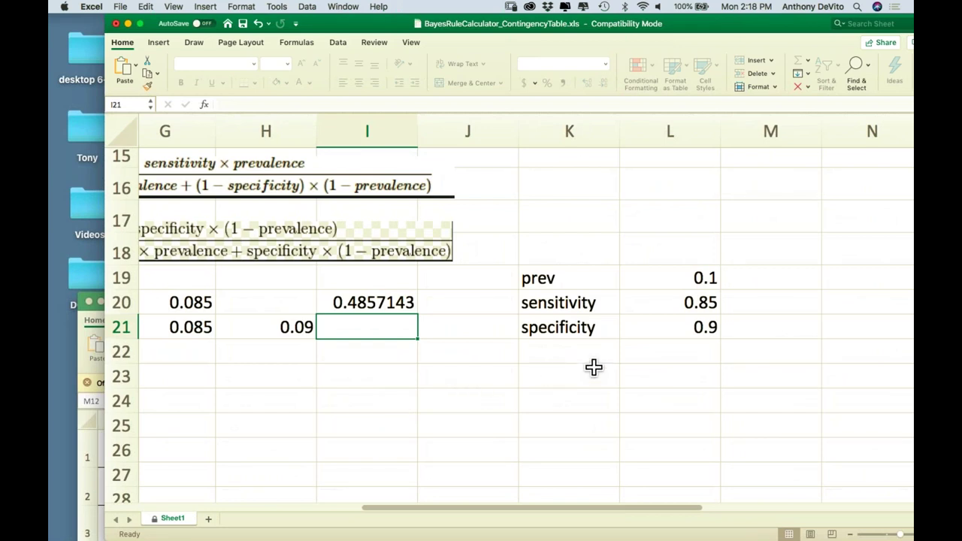
double_click(683, 280)
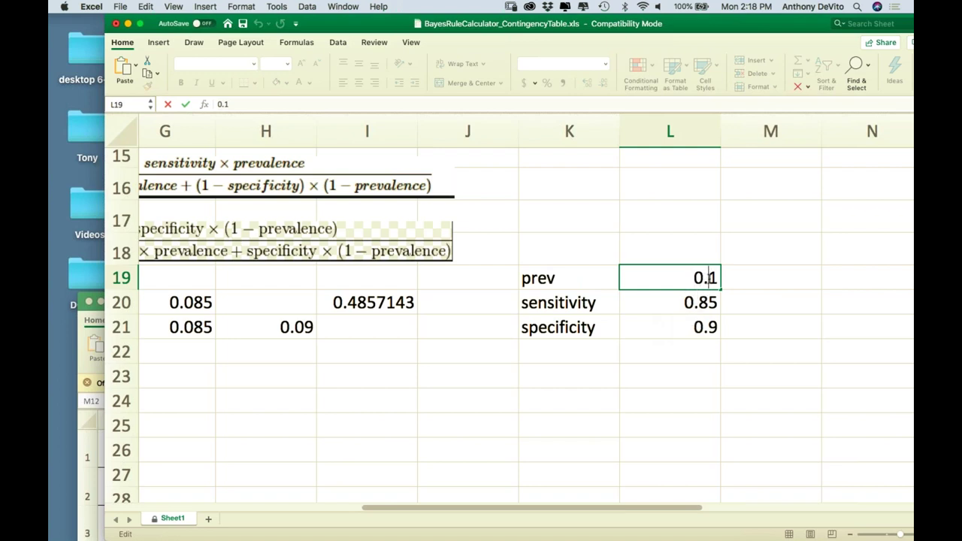
type("0")
key("Return")
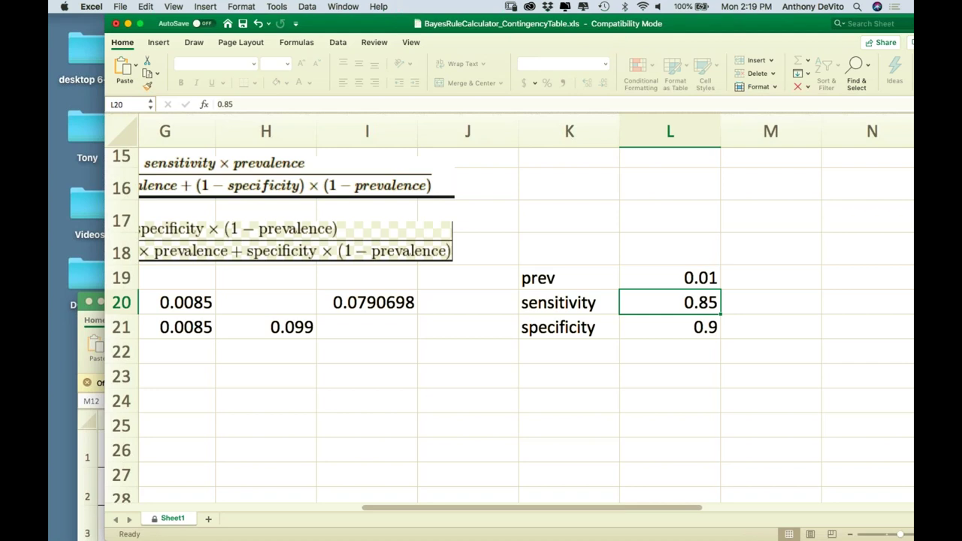
scroll(514, 357, "left", 3)
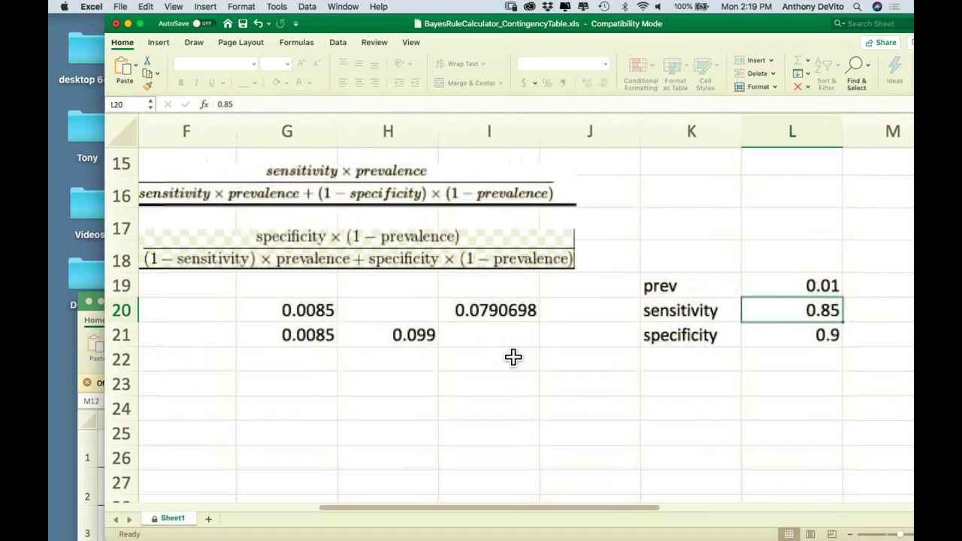
Switch to Firefox, leave the Assignment 1a test preview and cancel it to return to the course's Assignments list.
mouse_move(140, 527)
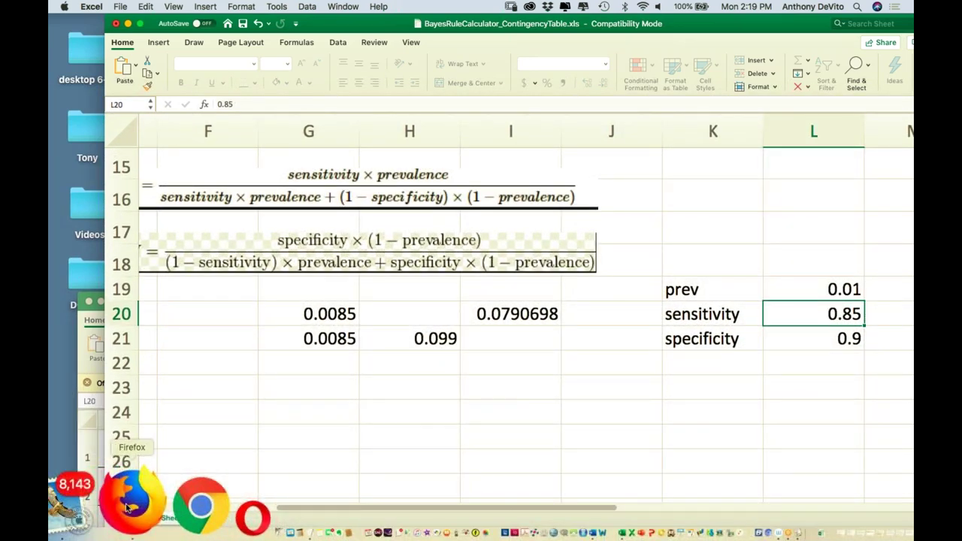
left_click(128, 508)
scroll(482, 300, "up", 10)
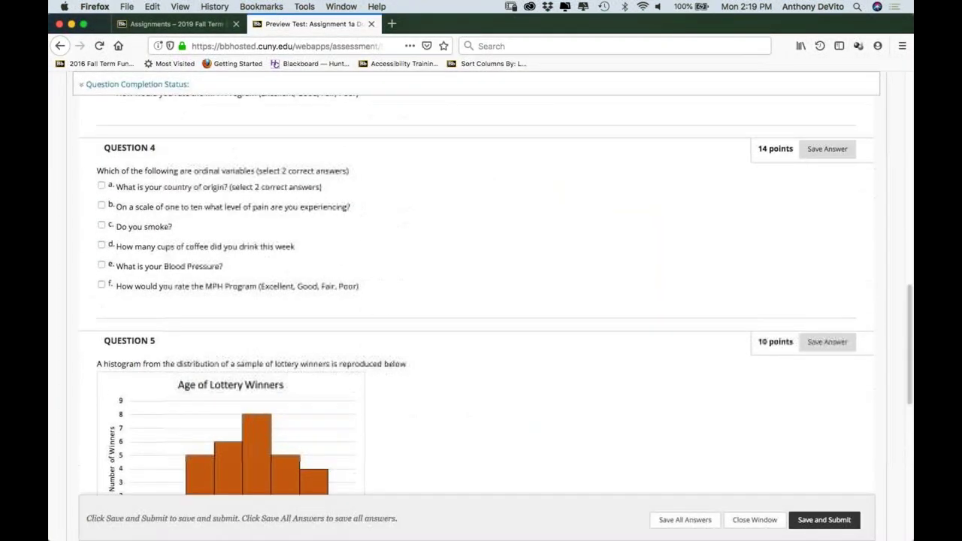
scroll(240, 140, "up", 7)
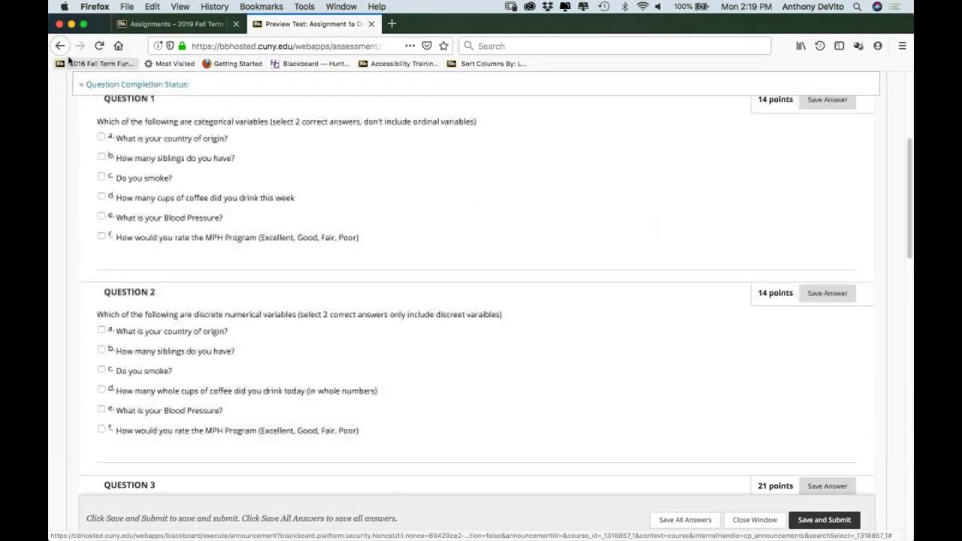
left_click(60, 45)
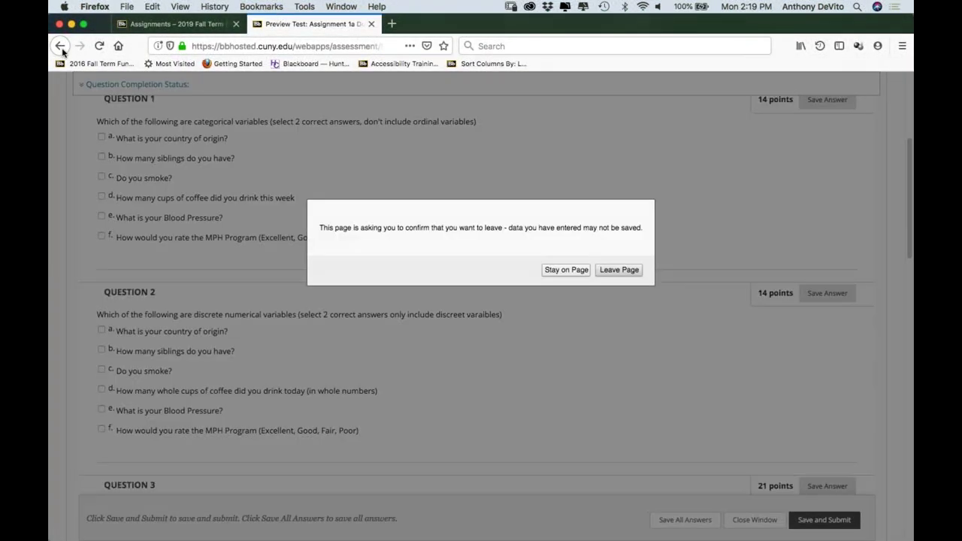
left_click(618, 269)
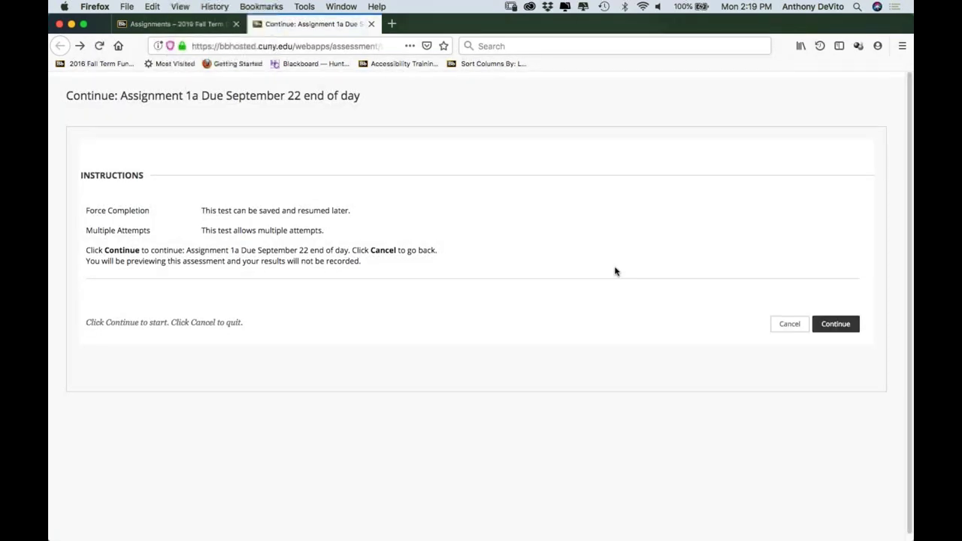
left_click(791, 326)
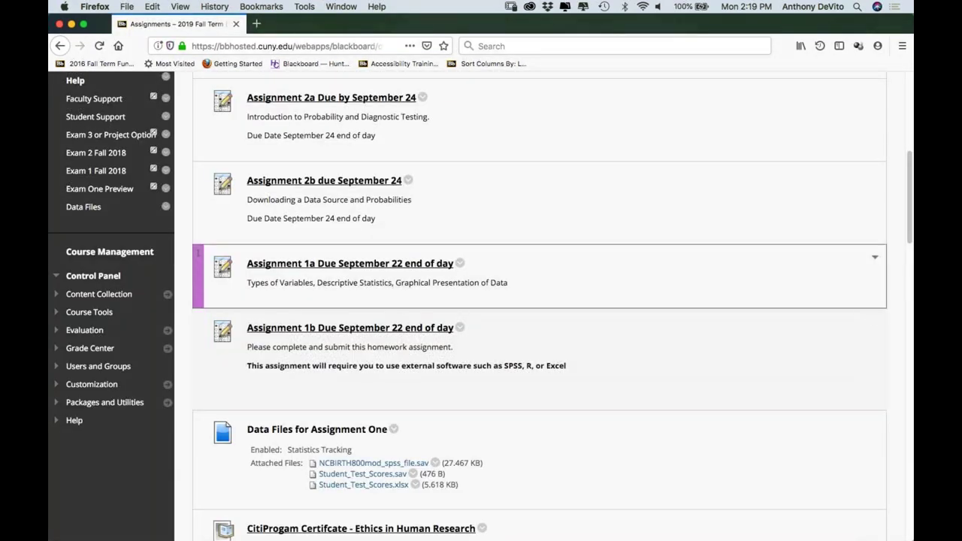
Open "Assignment 2a Due by September 24" from the Assignments list and shift the browser window slightly aside.
scroll(542, 300, "up", 5)
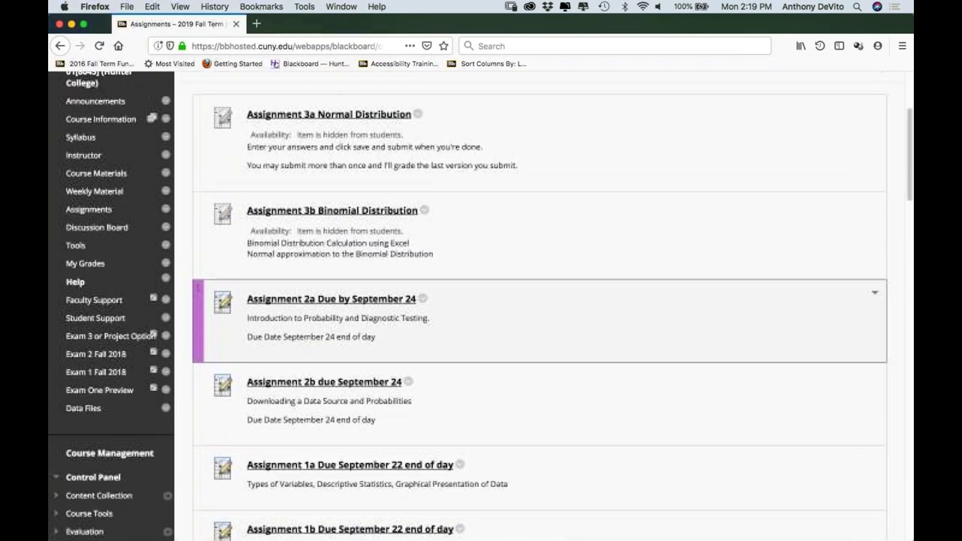
scroll(384, 236, "up", 2)
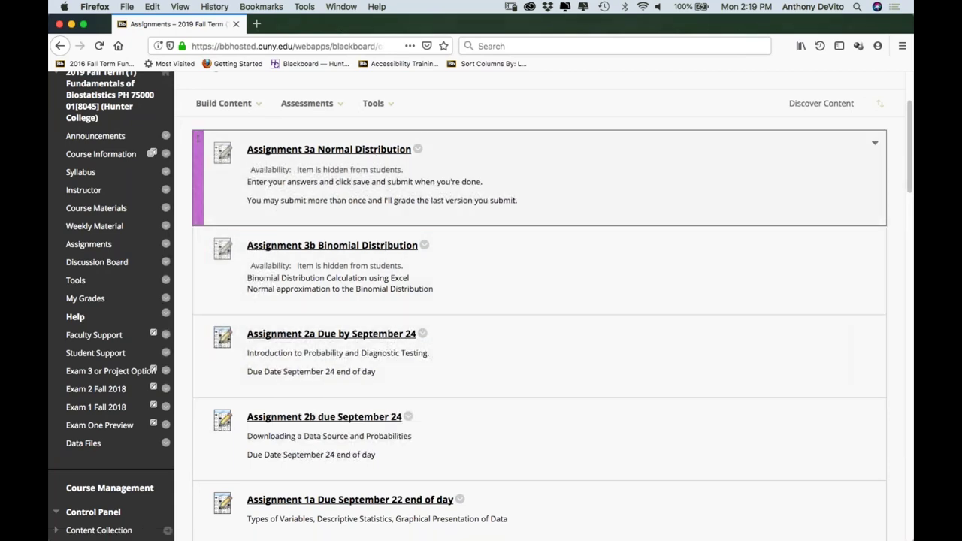
scroll(197, 201, "down", 1)
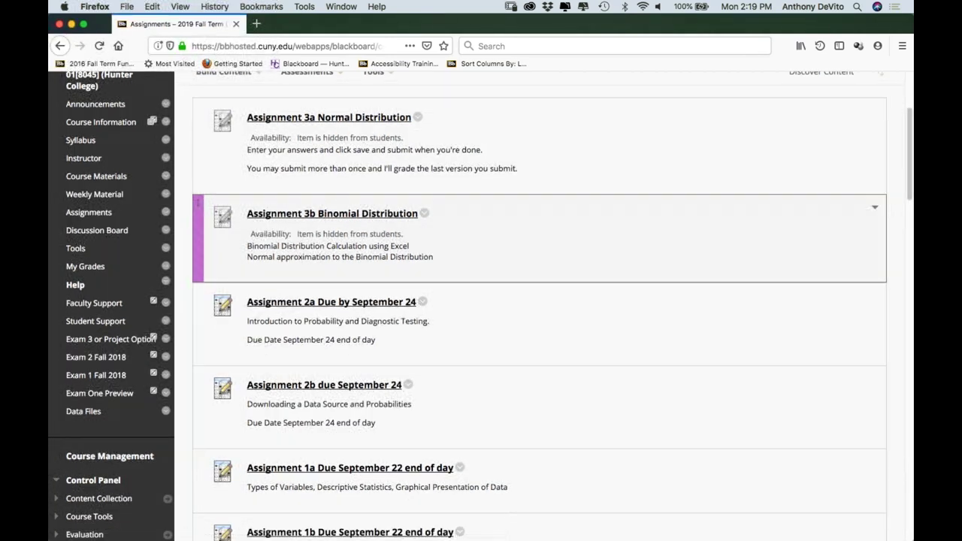
scroll(198, 201, "down", 1)
scroll(198, 188, "down", 2)
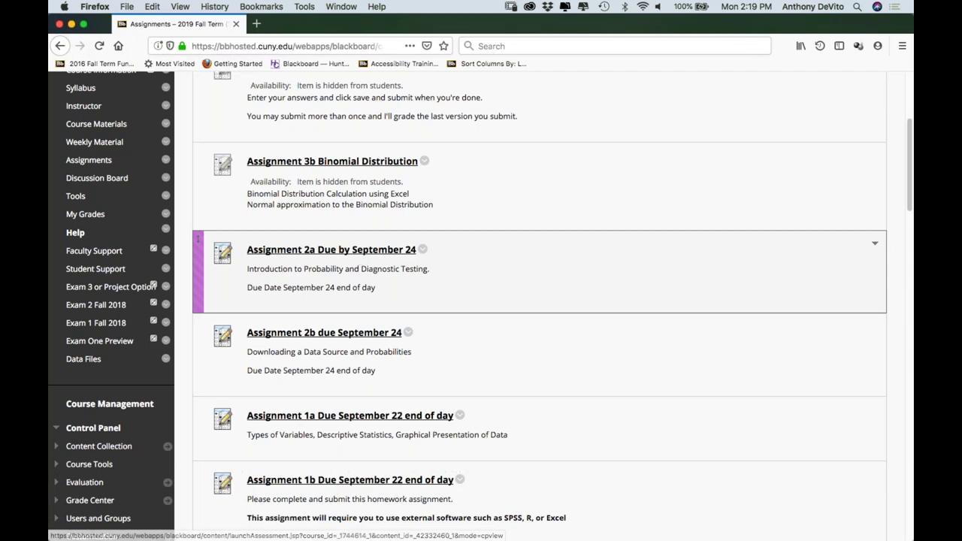
scroll(359, 254, "down", 1)
scroll(361, 290, "down", 1)
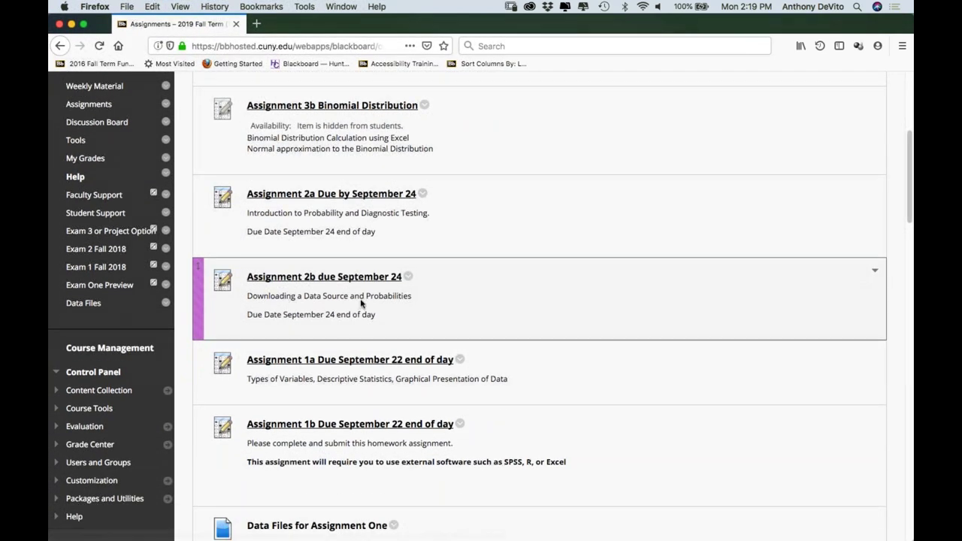
left_click(361, 197)
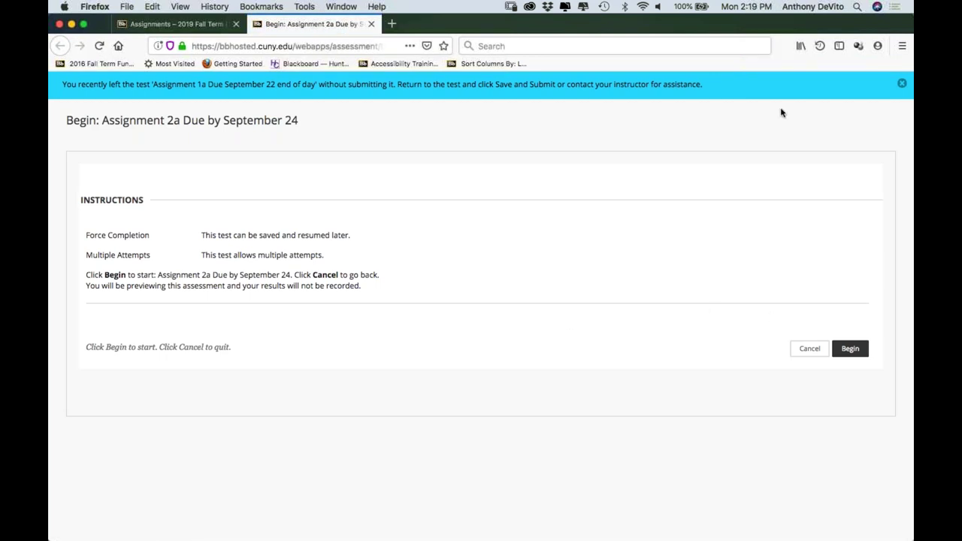
left_click_drag(751, 24, 719, 25)
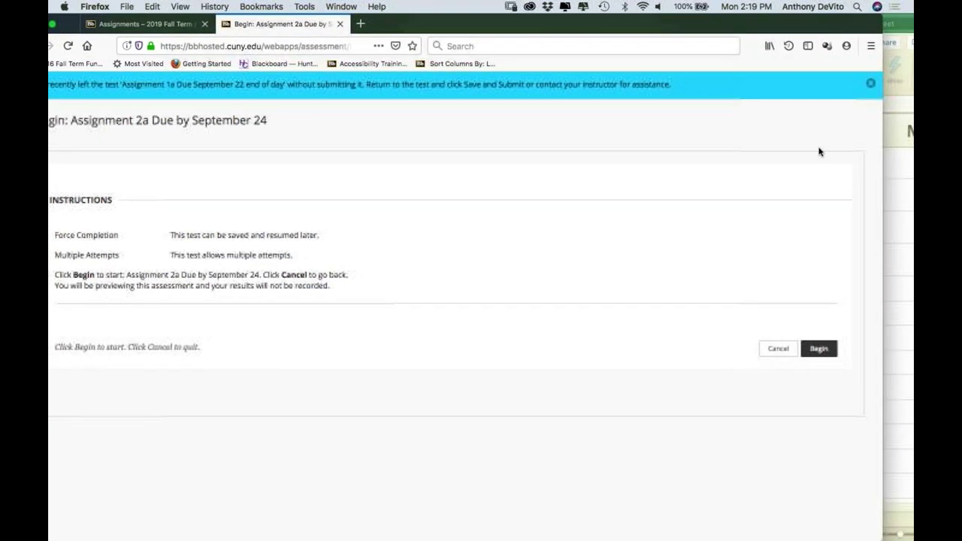
Begin the Assignment 2a test preview and go through its opening probability questions on diabetes prevalence and sampling.
left_click(818, 349)
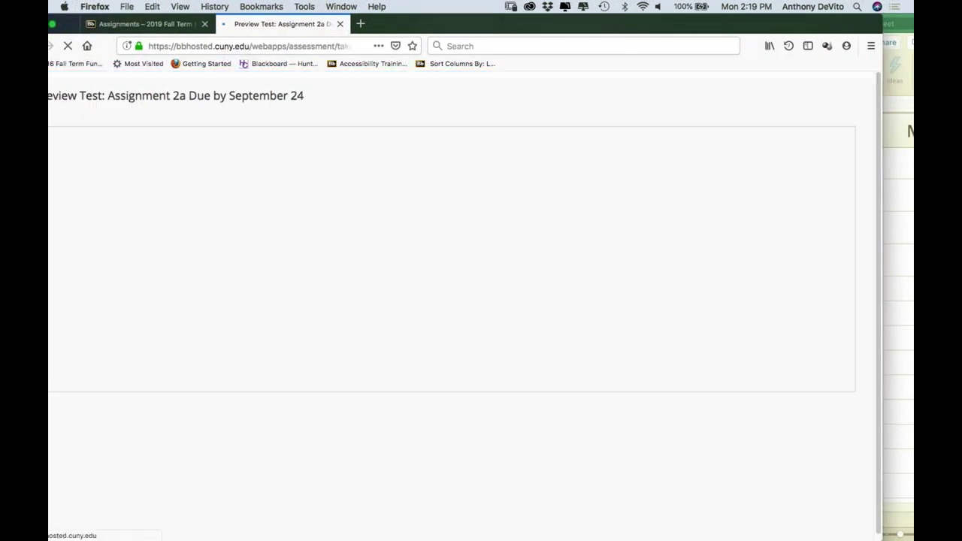
scroll(680, 385, "down", 3)
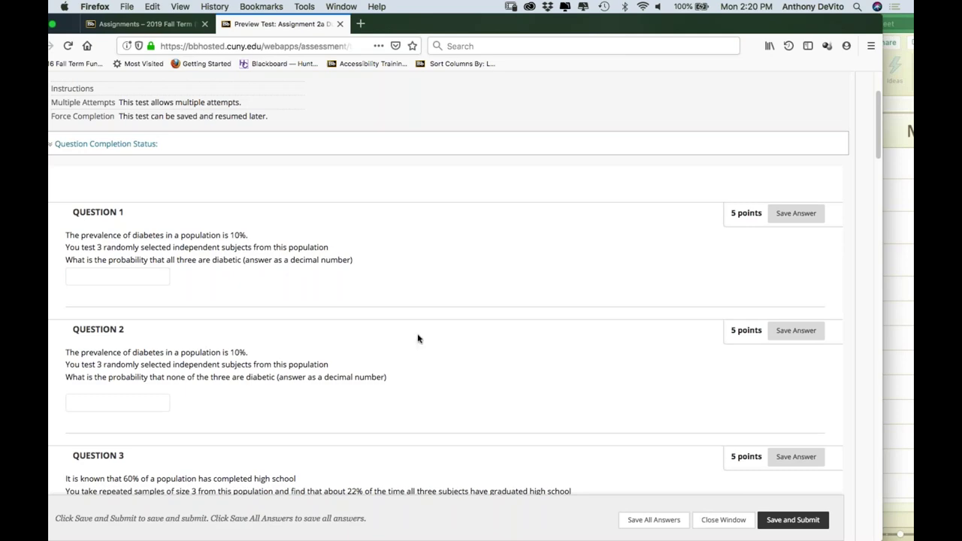
scroll(419, 338, "down", 10)
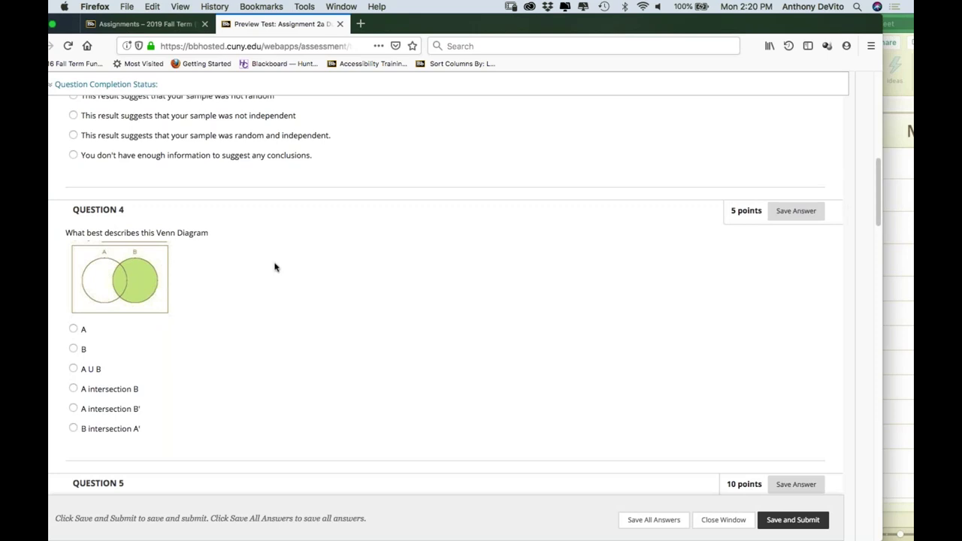
Examine the Venn diagram questions 4 to 7, comparing each shaded region with the union and intersection answer choices.
scroll(335, 357, "down", 2)
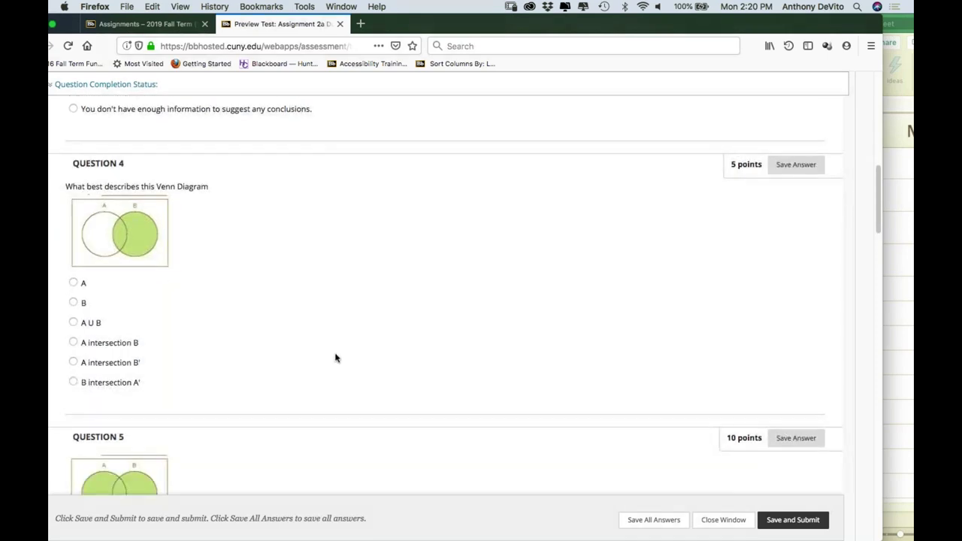
scroll(335, 358, "down", 1)
scroll(335, 358, "up", 1)
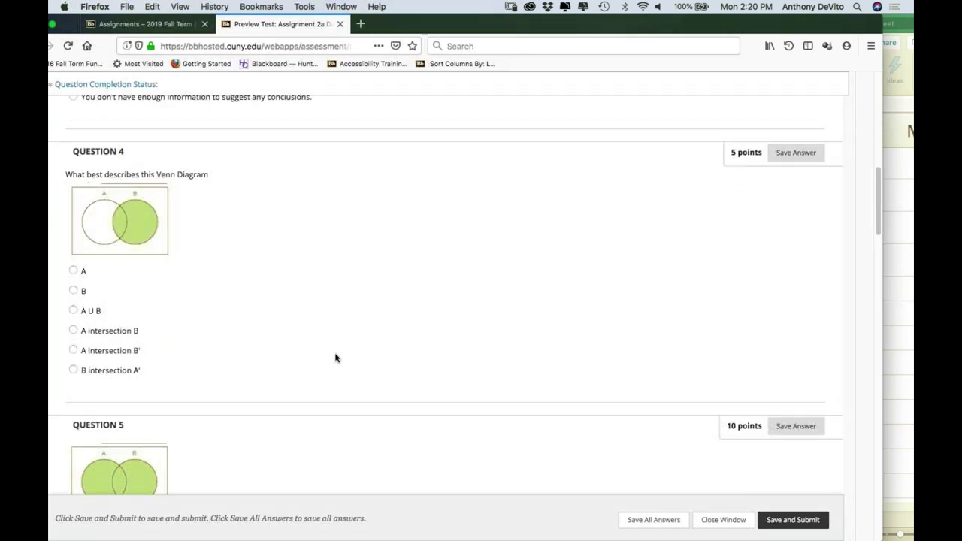
scroll(335, 358, "down", 8)
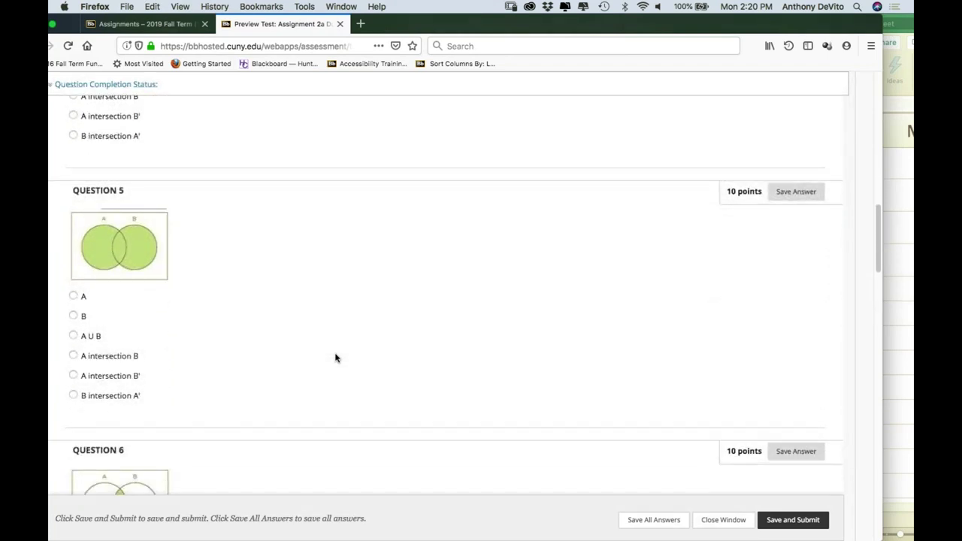
scroll(336, 357, "up", 6)
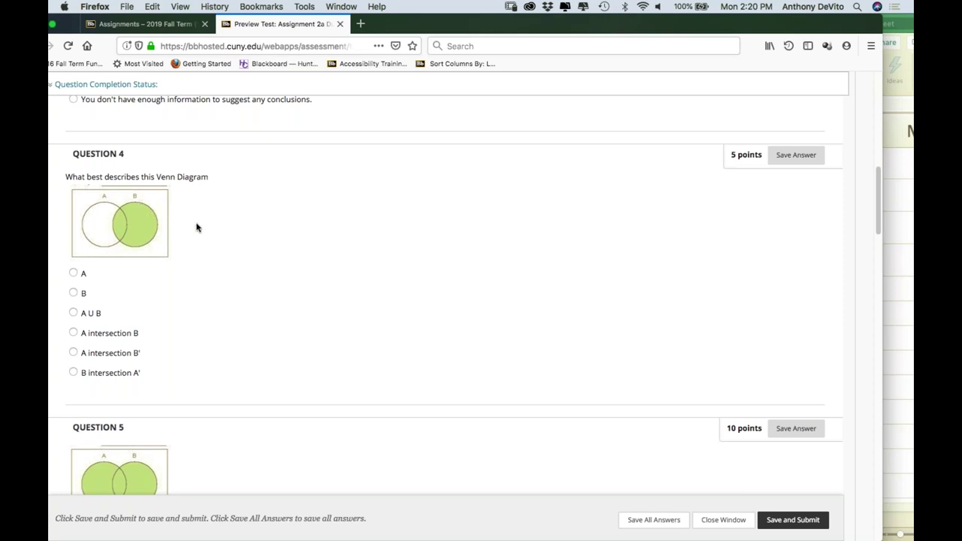
scroll(184, 216, "down", 1)
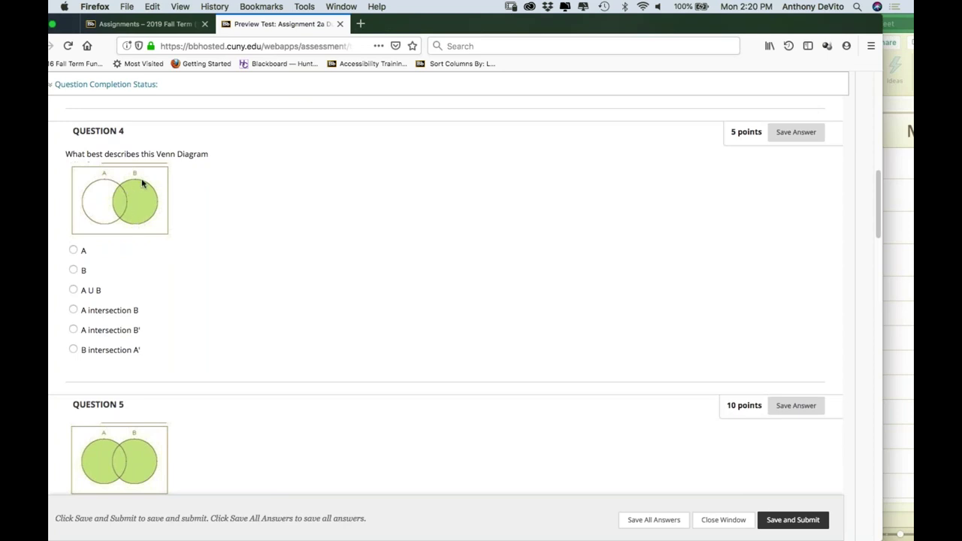
scroll(219, 295, "down", 5)
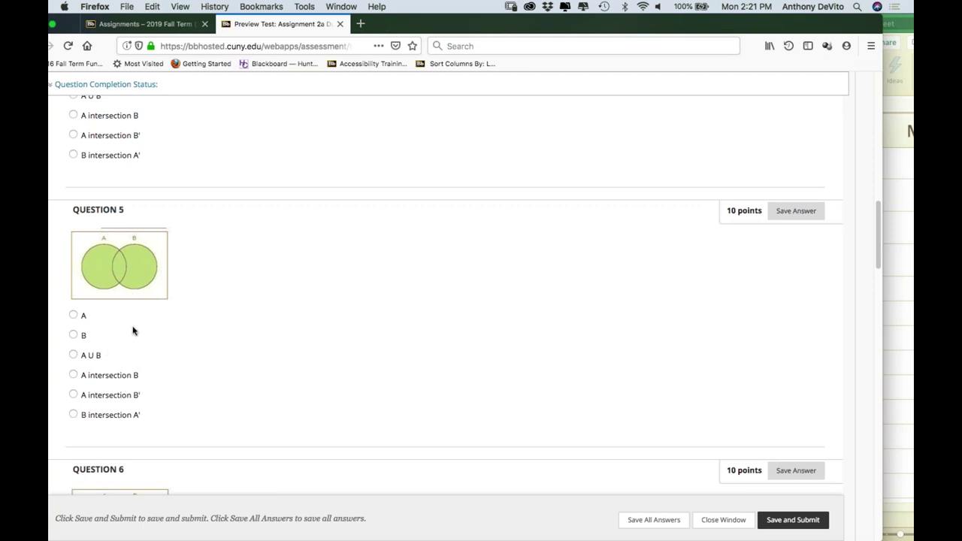
scroll(136, 312, "down", 1)
scroll(136, 310, "down", 7)
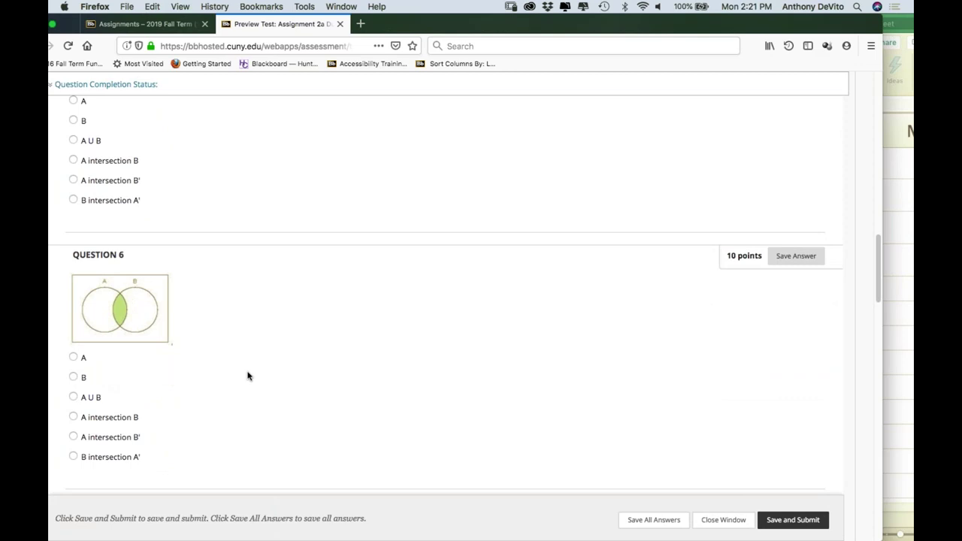
scroll(248, 376, "down", 2)
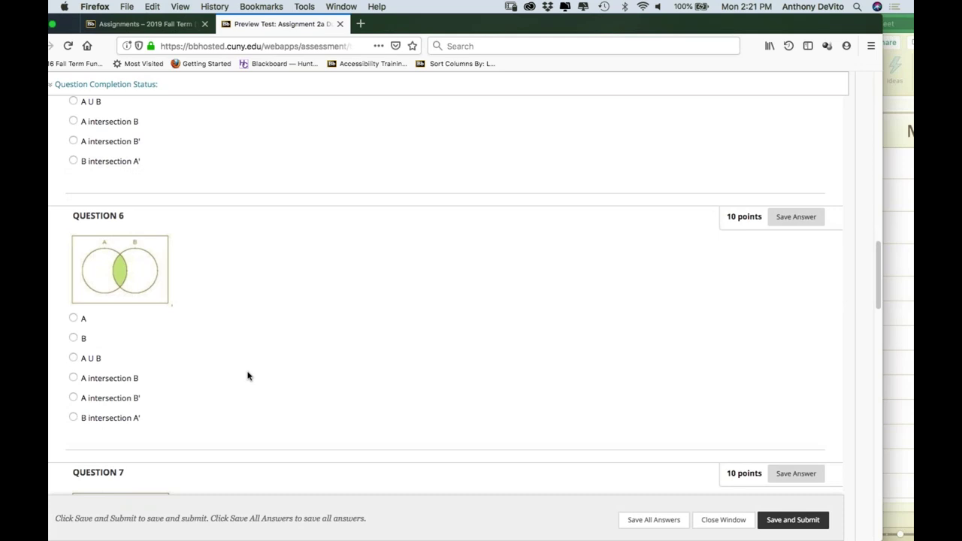
scroll(248, 376, "down", 2)
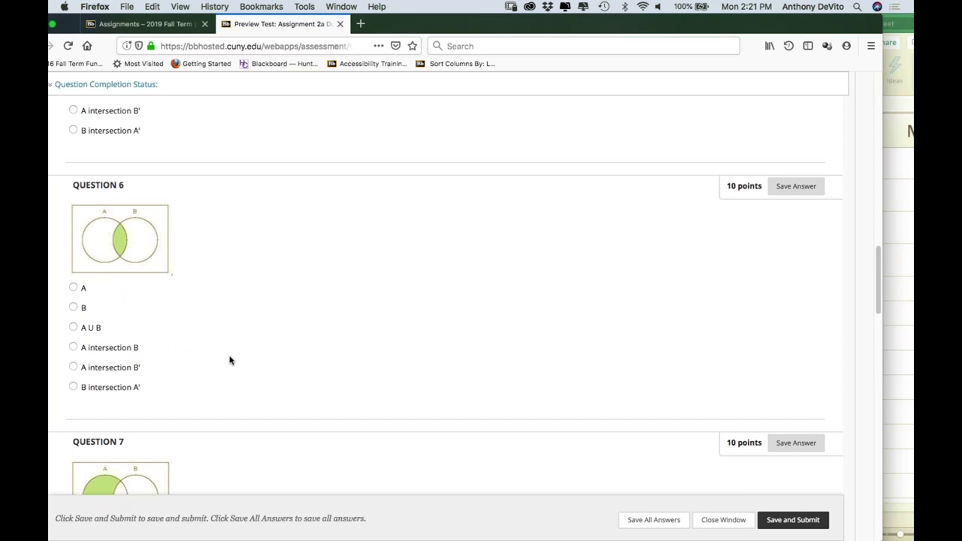
scroll(230, 361, "down", 10)
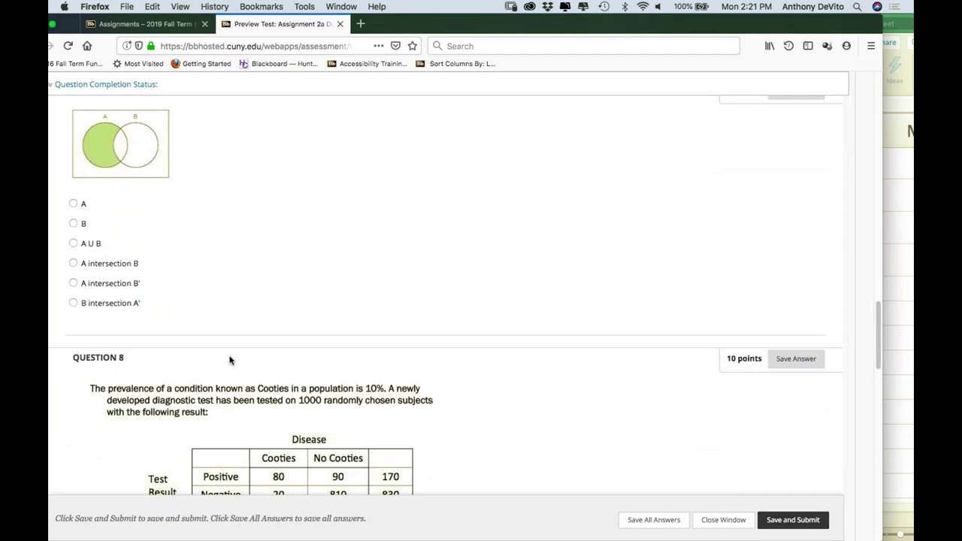
scroll(230, 361, "up", 2)
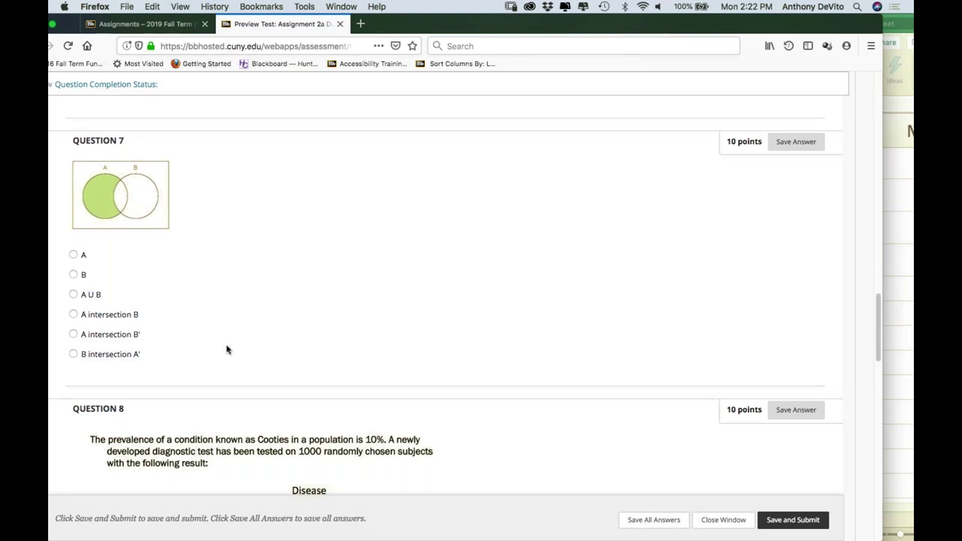
scroll(292, 343, "down", 2)
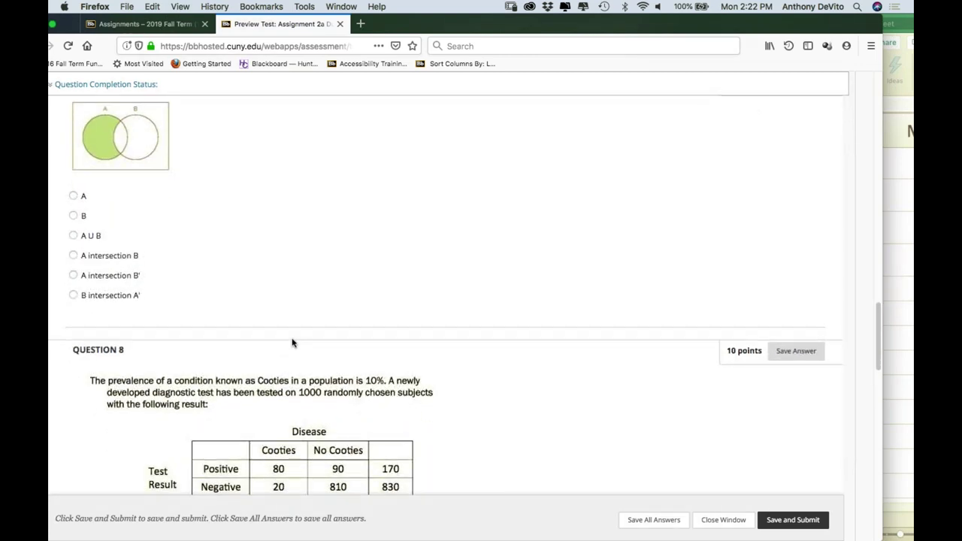
Review questions 8 to 12 on the Cooties diagnostic test, covering sensitivity, specificity, and positive and negative predictive values.
scroll(293, 344, "down", 1)
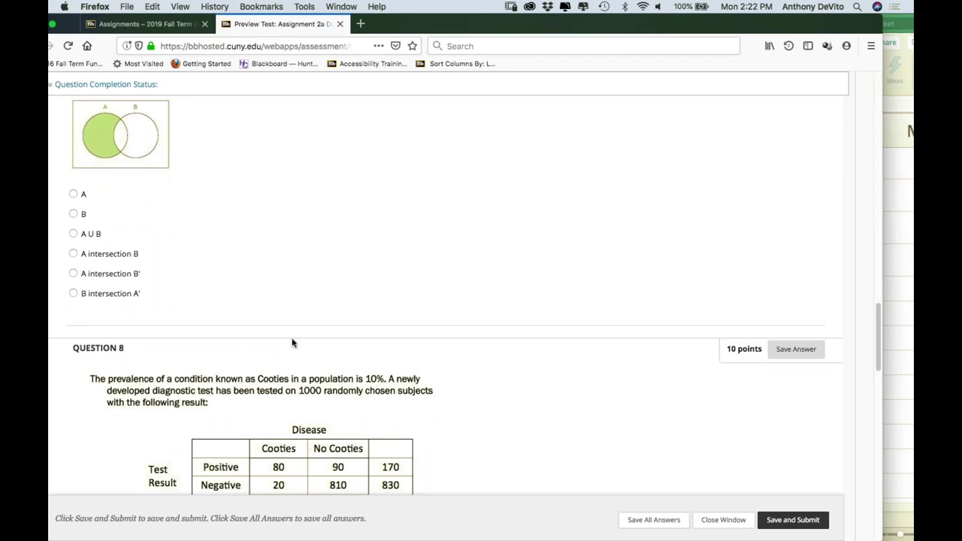
scroll(292, 344, "down", 20)
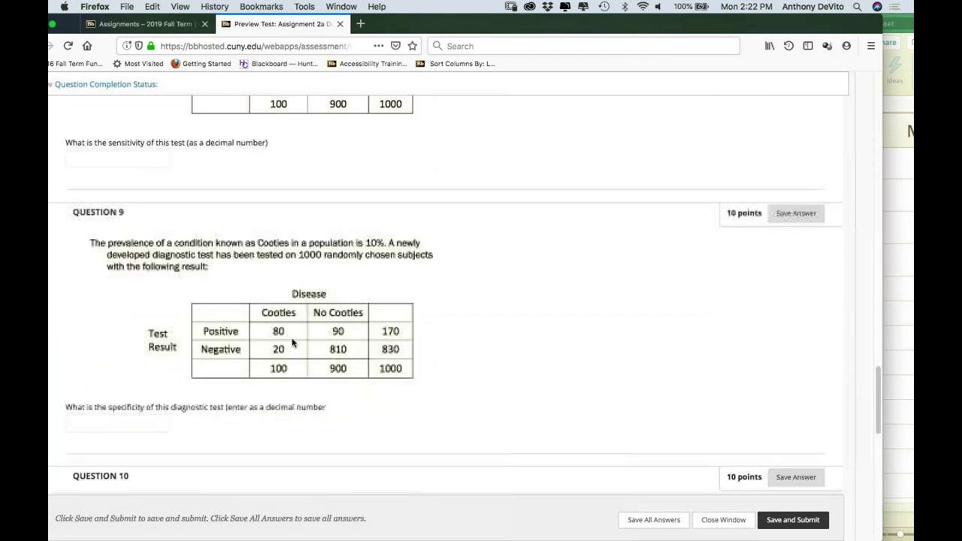
scroll(292, 344, "down", 12)
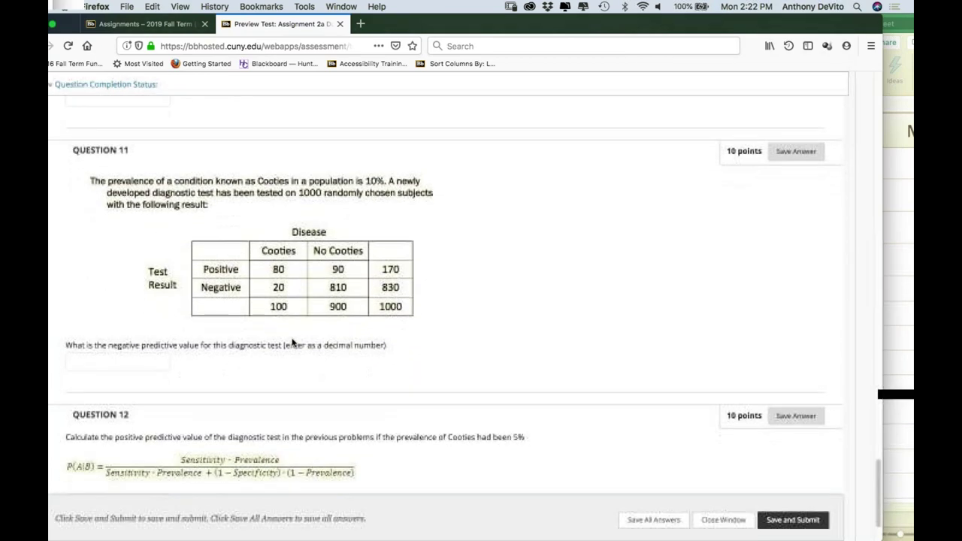
scroll(292, 344, "up", 1)
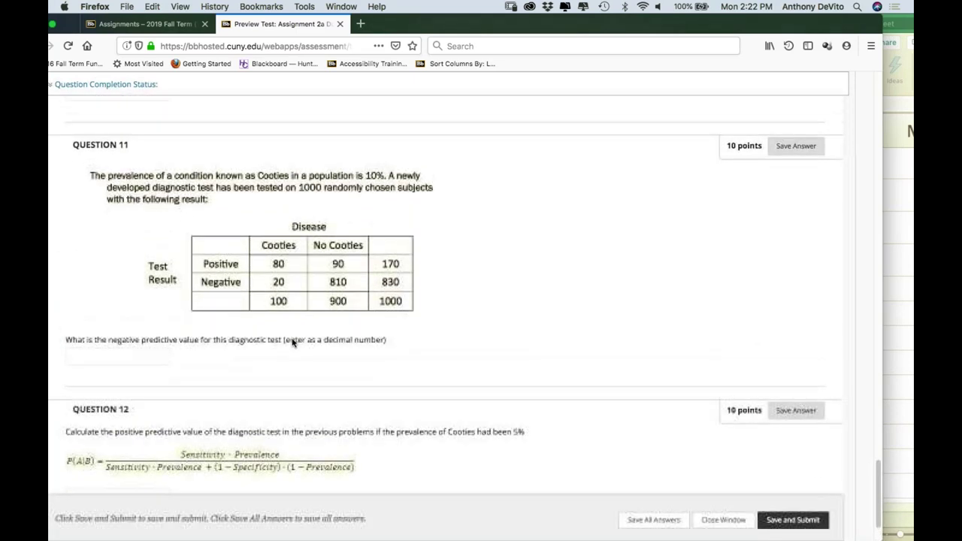
scroll(293, 344, "up", 1)
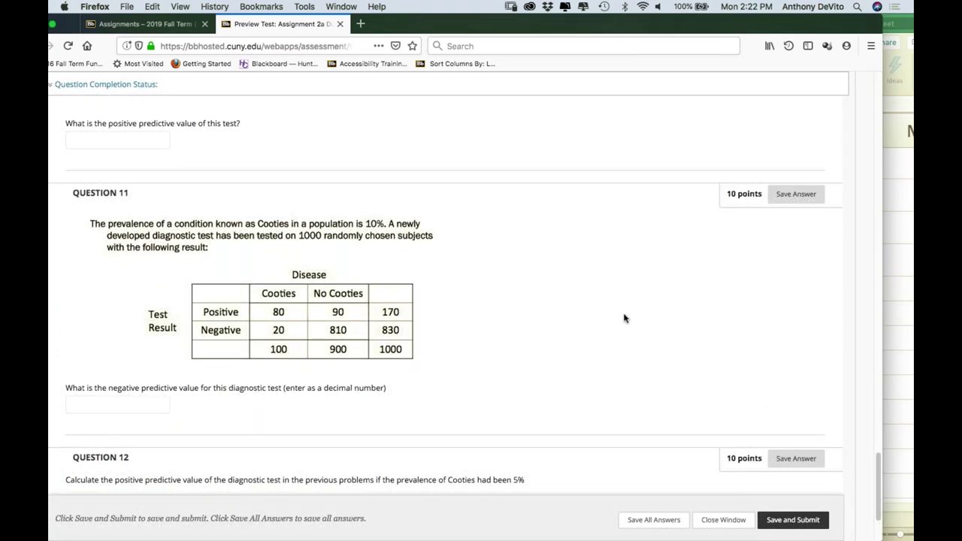
scroll(624, 318, "up", 5)
scroll(624, 318, "up", 9)
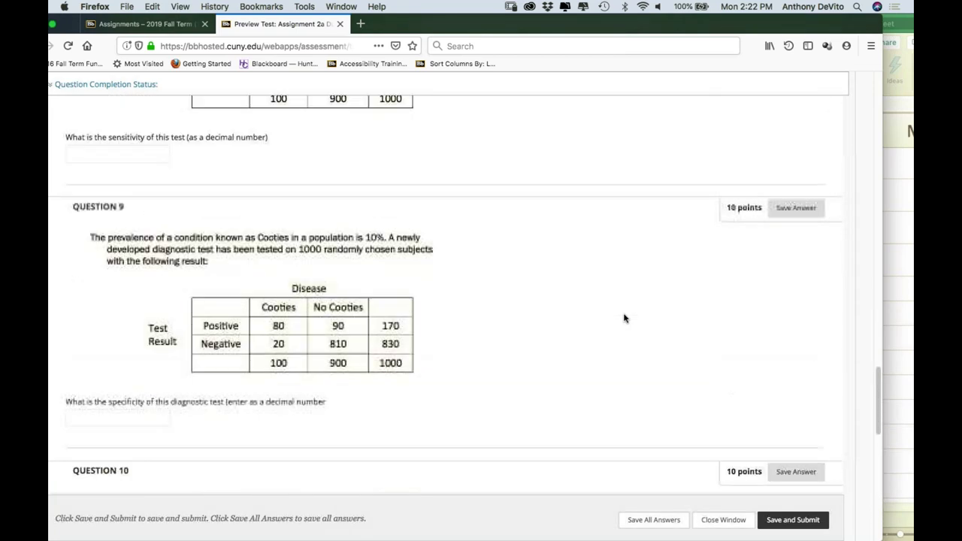
scroll(623, 318, "down", 6)
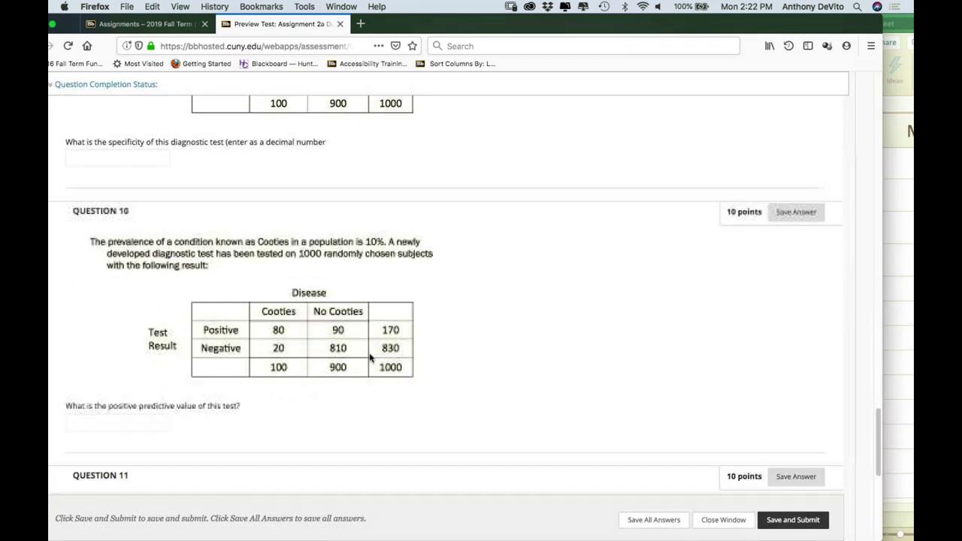
scroll(370, 358, "up", 15)
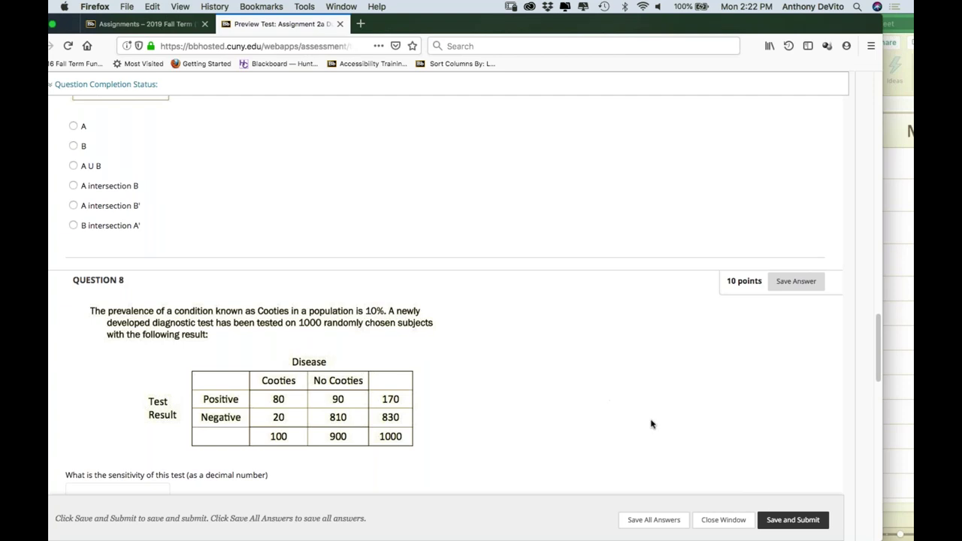
left_click(710, 518)
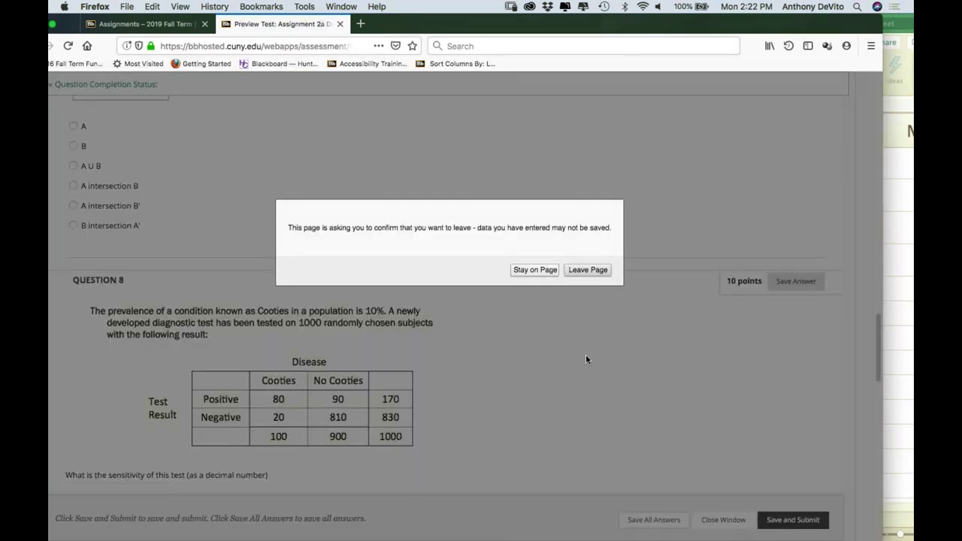
left_click(542, 269)
scroll(456, 207, "up", 5)
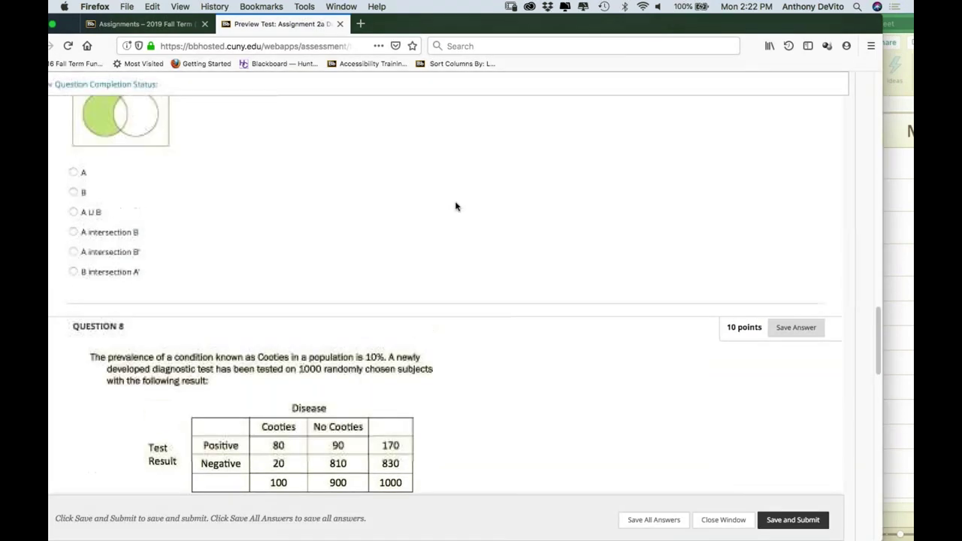
scroll(456, 207, "up", 5)
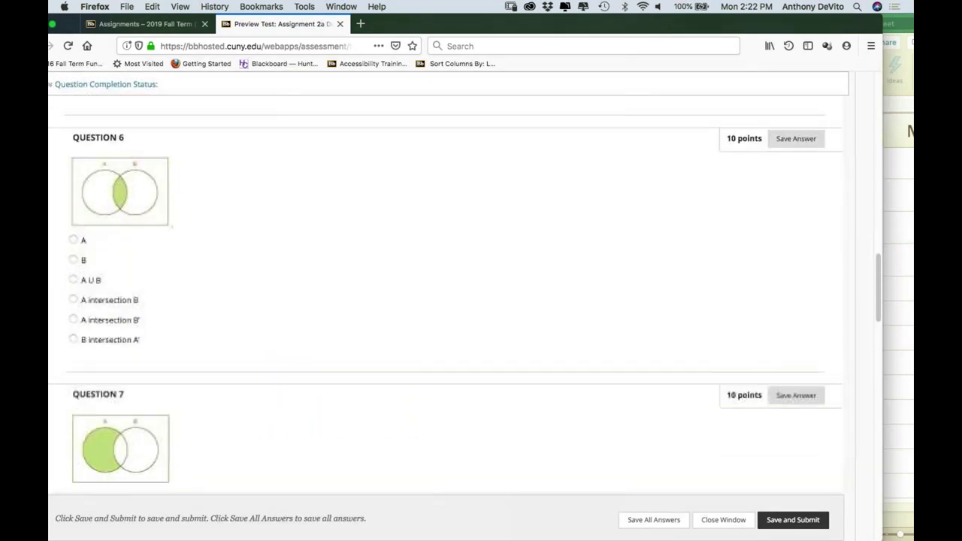
Return to the course's Assignments list, open "Assignment 2b due September 24" and begin its test preview.
left_click(143, 23)
scroll(364, 286, "up", 1)
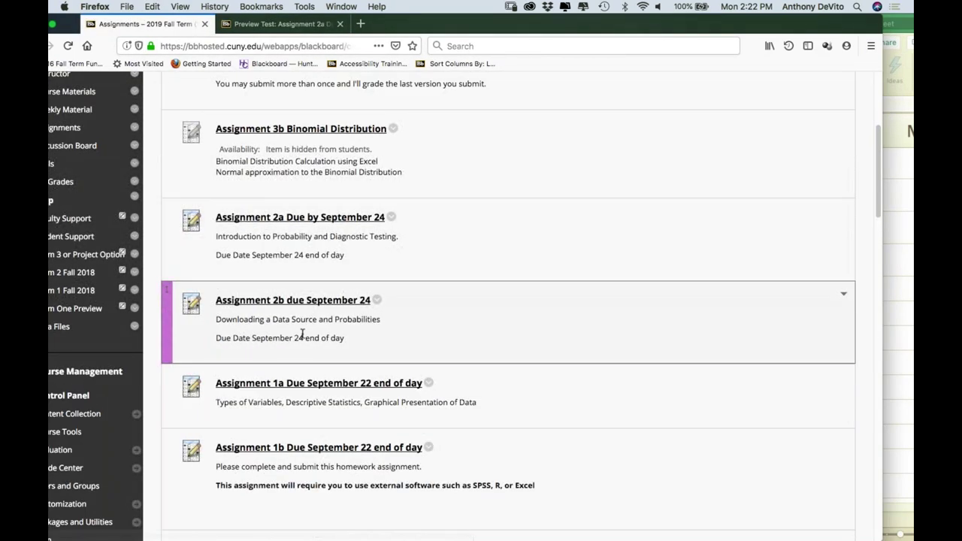
left_click(298, 308)
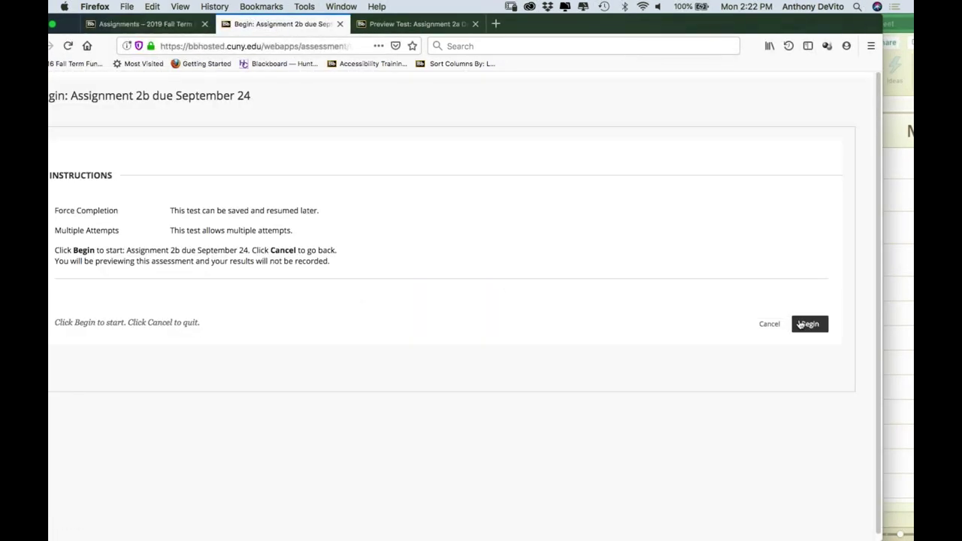
left_click(810, 324)
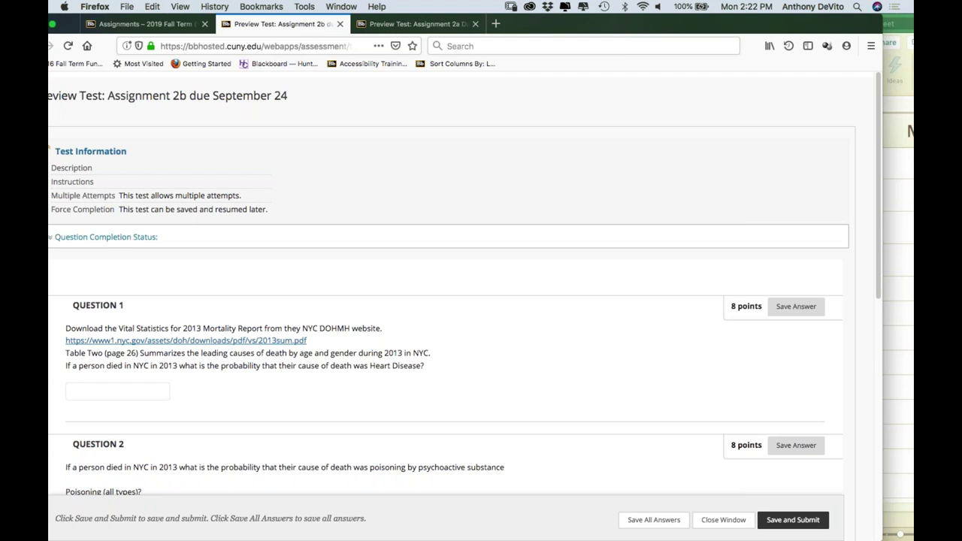
Examine Assignment 2b's questions on cause-of-death probabilities based on the NYC 2013 Mortality Report.
scroll(452, 300, "down", 5)
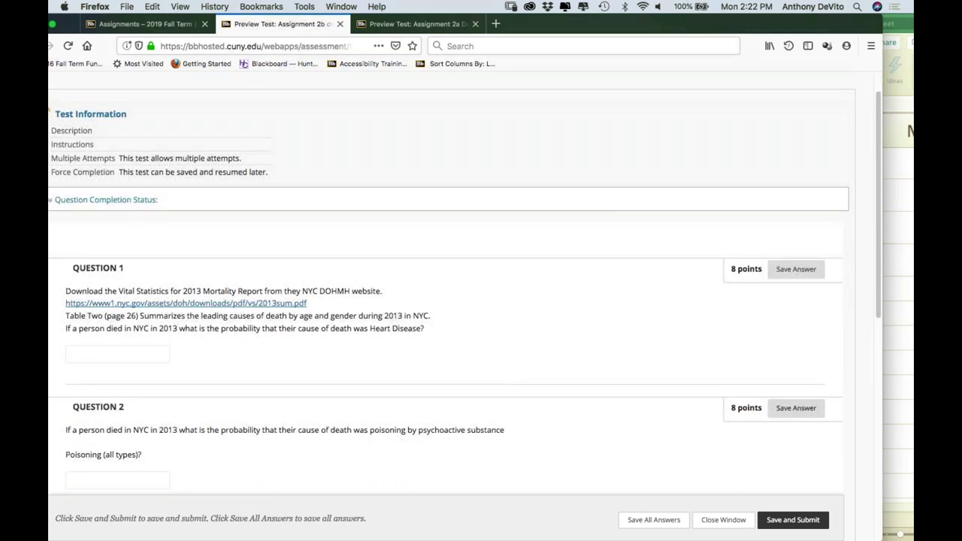
scroll(481, 300, "down", 1)
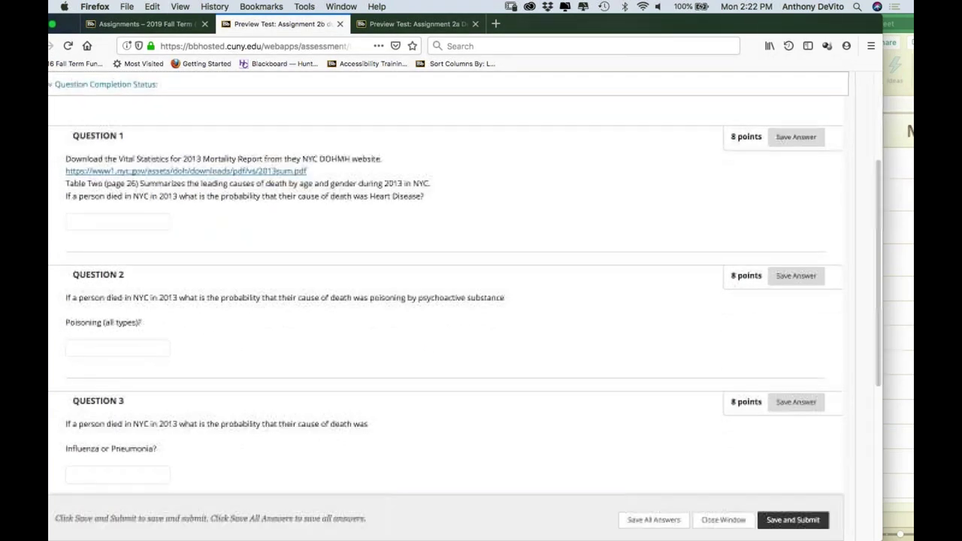
scroll(528, 357, "down", 3)
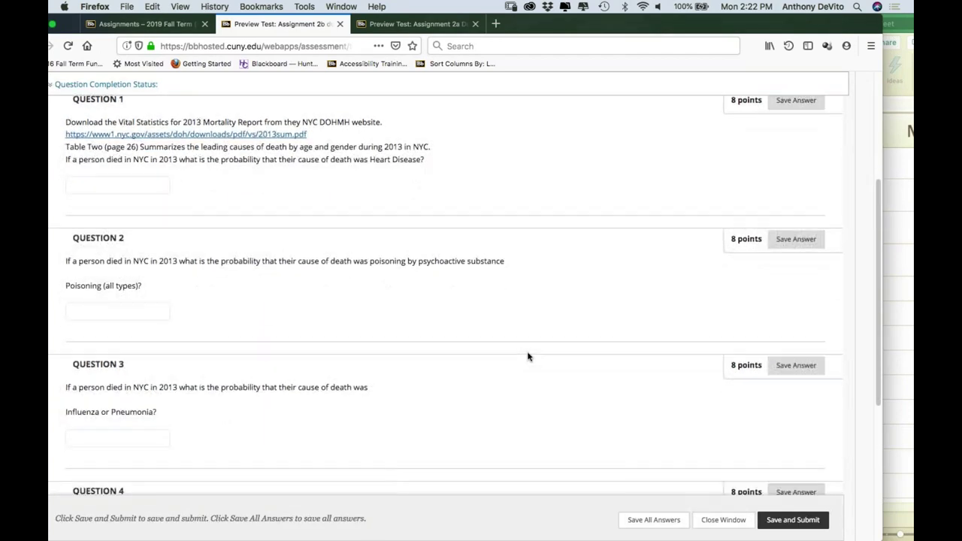
scroll(528, 357, "up", 3)
scroll(528, 357, "up", 5)
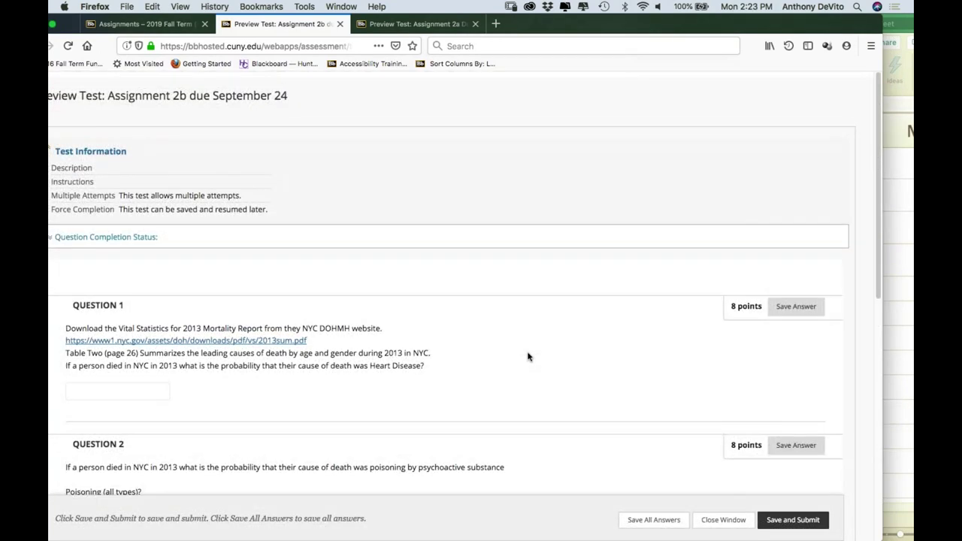
scroll(444, 320, "down", 10)
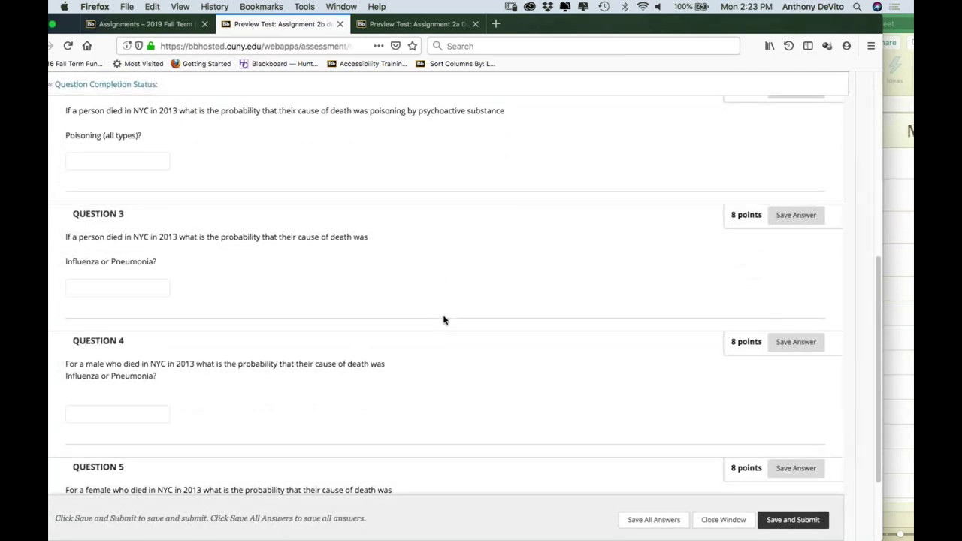
scroll(444, 320, "down", 1)
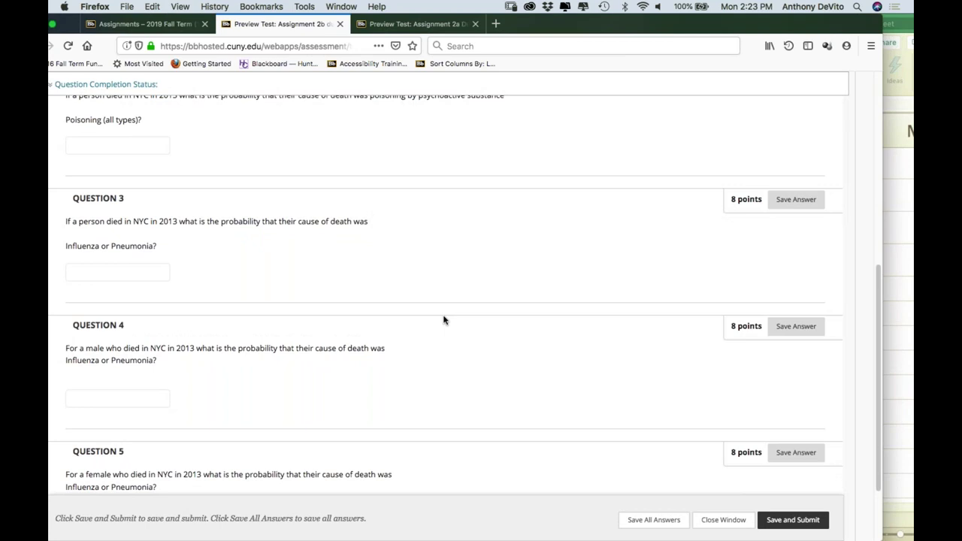
Open the 2013 Vital Statistics PDF linked in Question 1, leaving the Assignment 2b test preview.
scroll(443, 320, "up", 10)
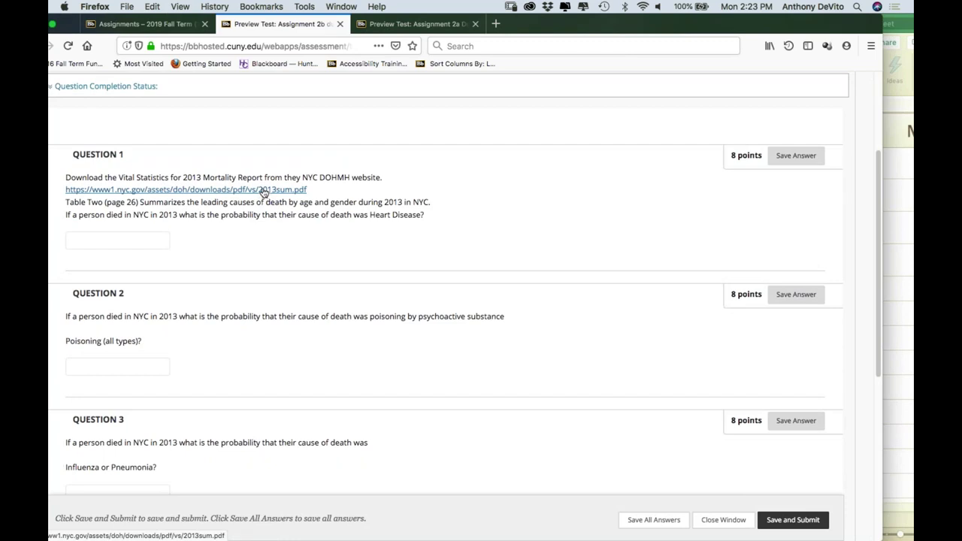
left_click(264, 190)
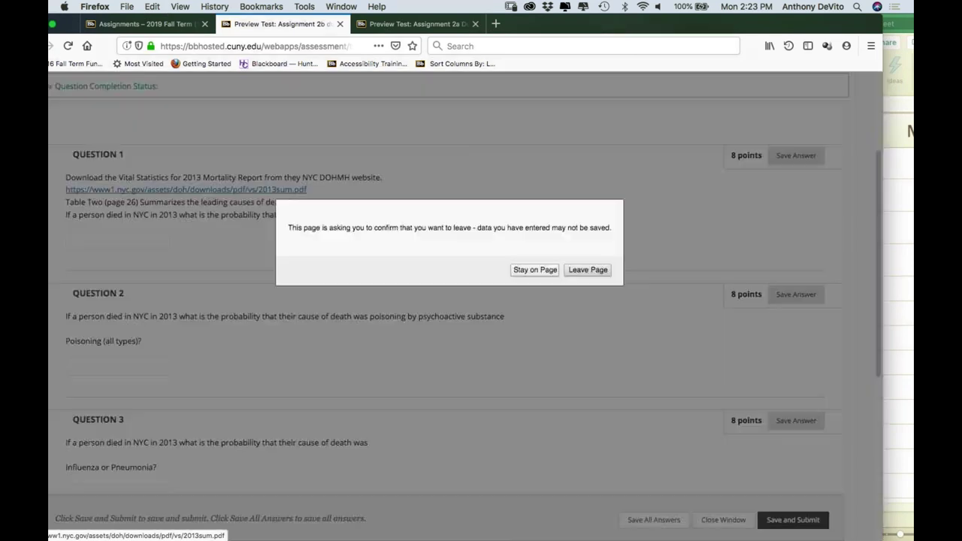
left_click(590, 272)
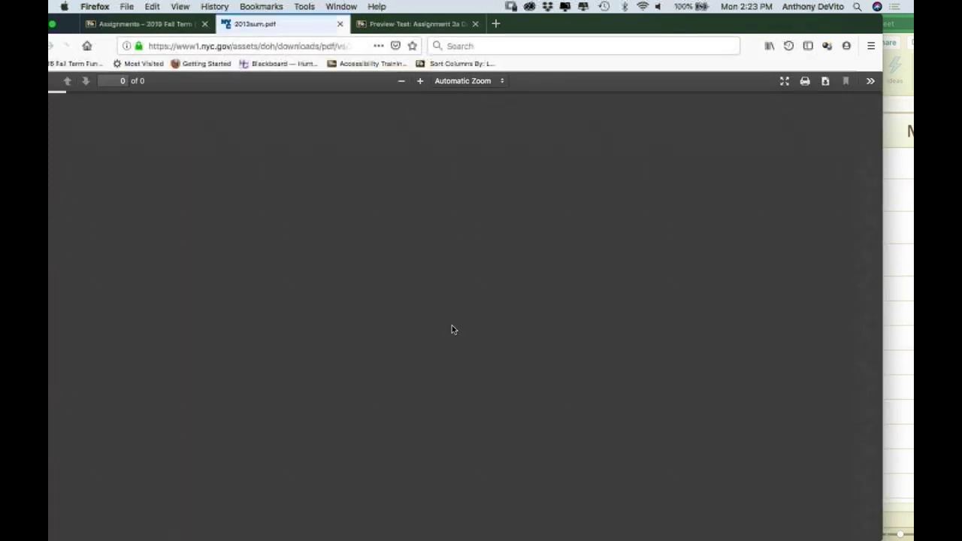
Browse the report's cover, table of contents and commissioner's letter through to the "Conquest of Pestilence in New York City" chart on page 5.
scroll(452, 329, "down", 4)
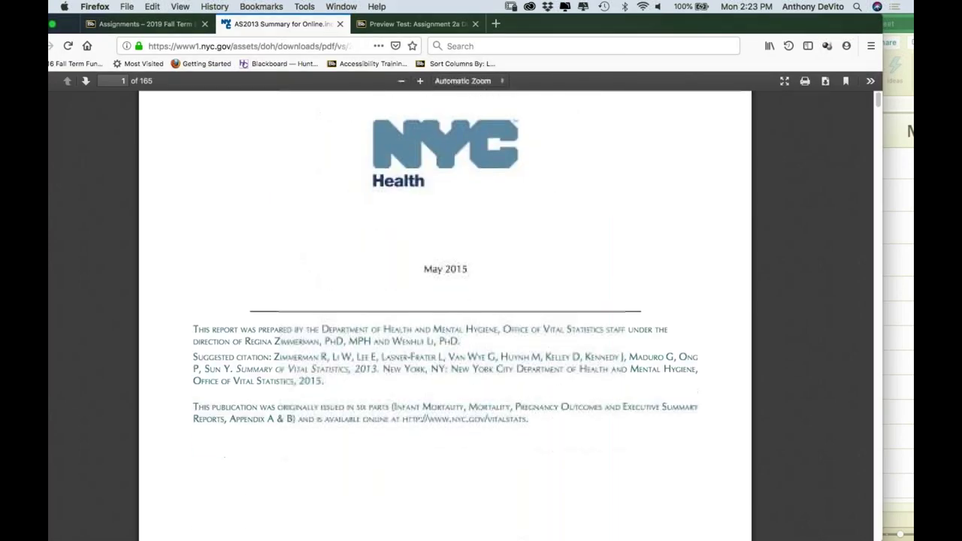
scroll(445, 316, "down", 15)
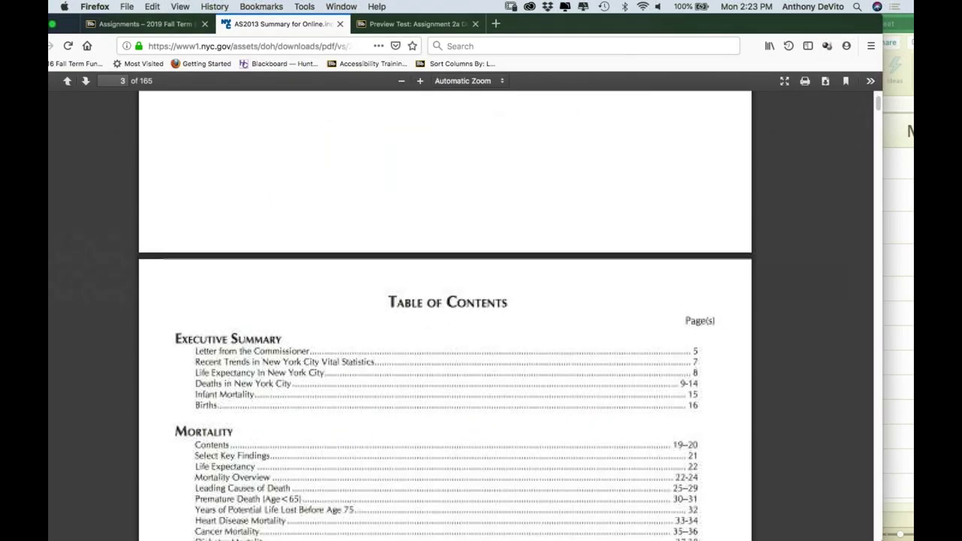
scroll(445, 316, "down", 15)
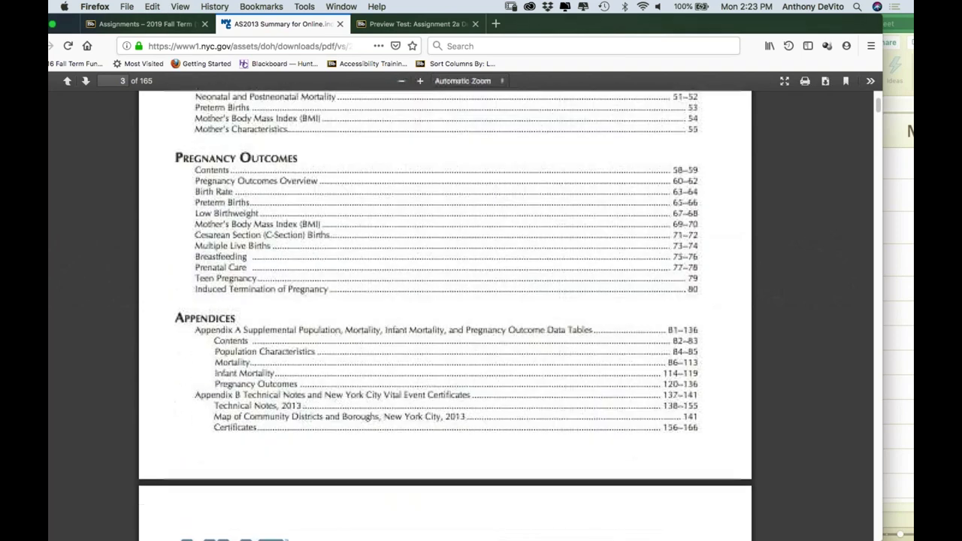
scroll(445, 316, "down", 5)
scroll(445, 316, "down", 1)
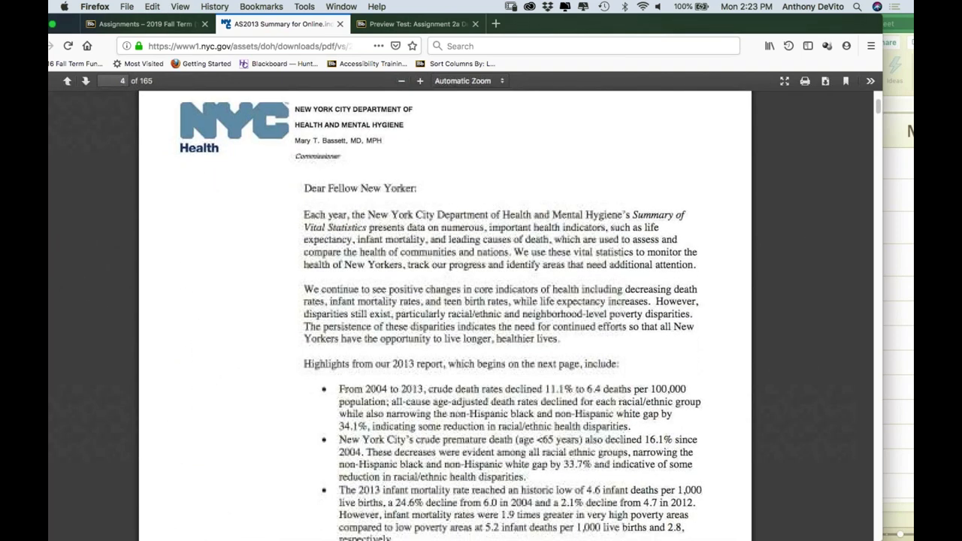
scroll(445, 314, "down", 10)
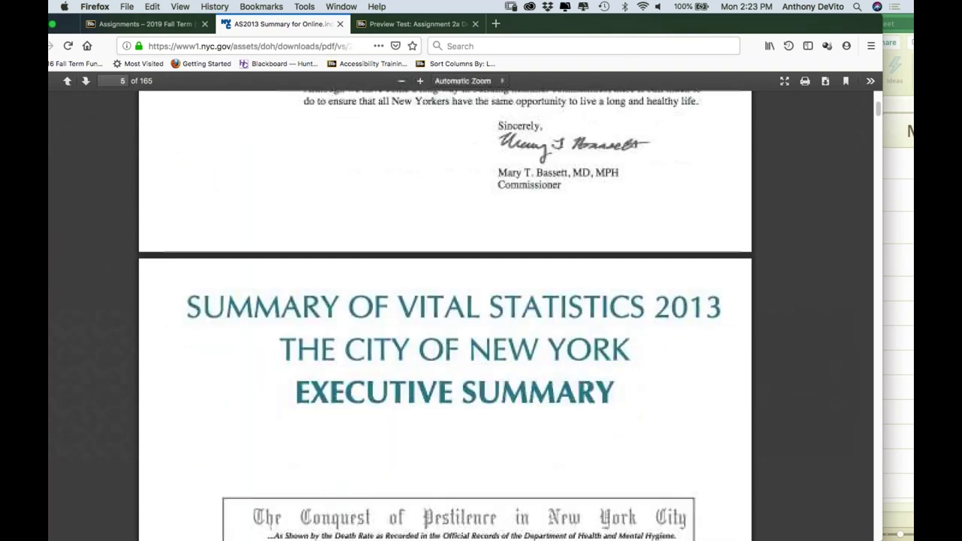
scroll(445, 316, "down", 10)
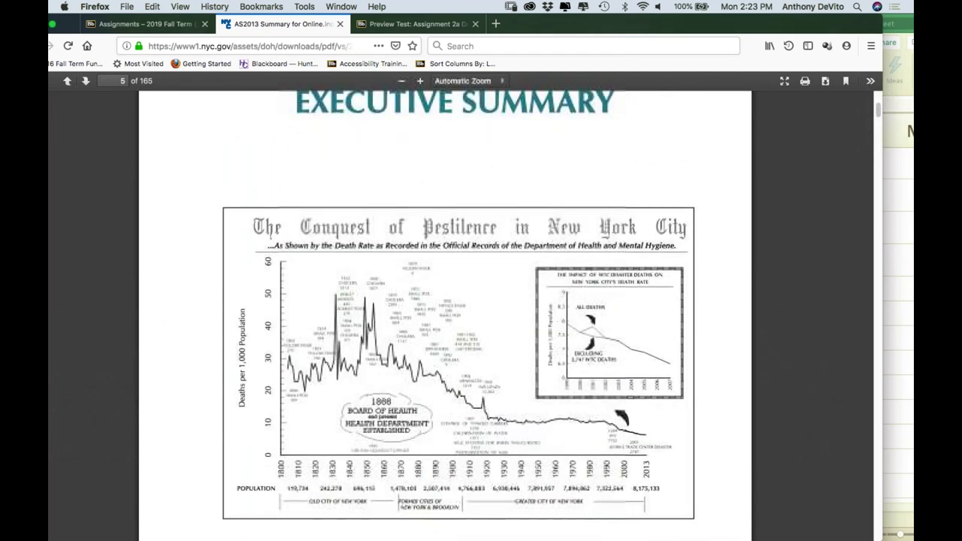
scroll(459, 311, "down", 5)
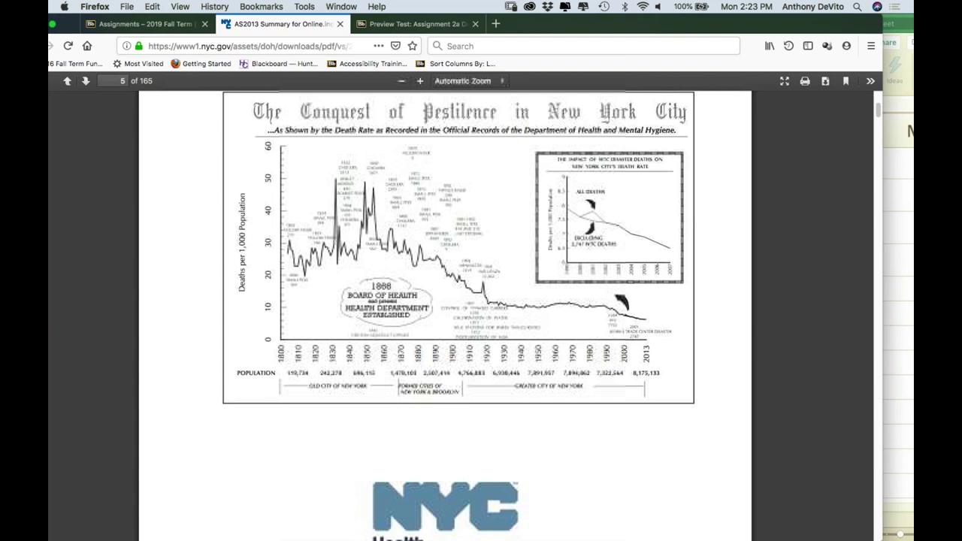
scroll(411, 328, "up", 5)
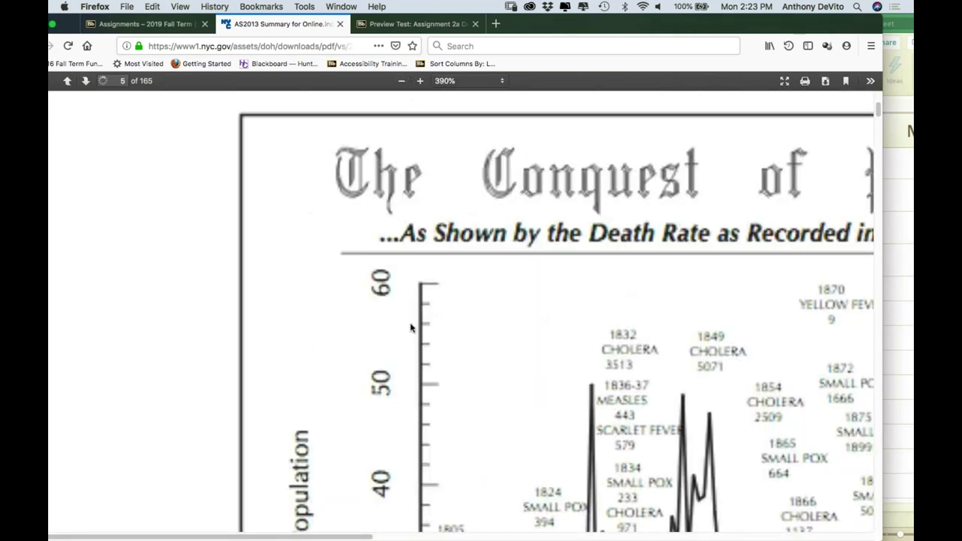
scroll(411, 328, "down", 5)
right_click(411, 328)
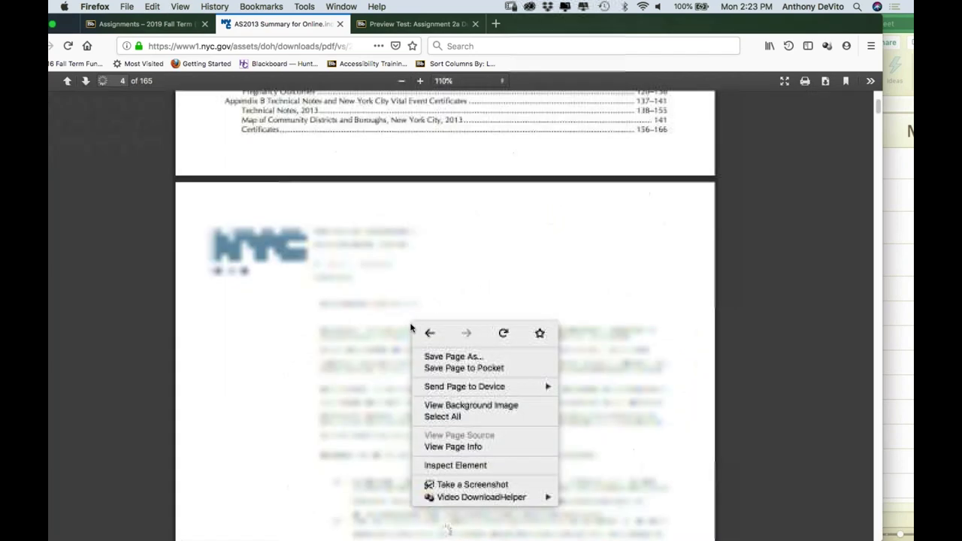
scroll(411, 328, "up", 8)
left_click(489, 179)
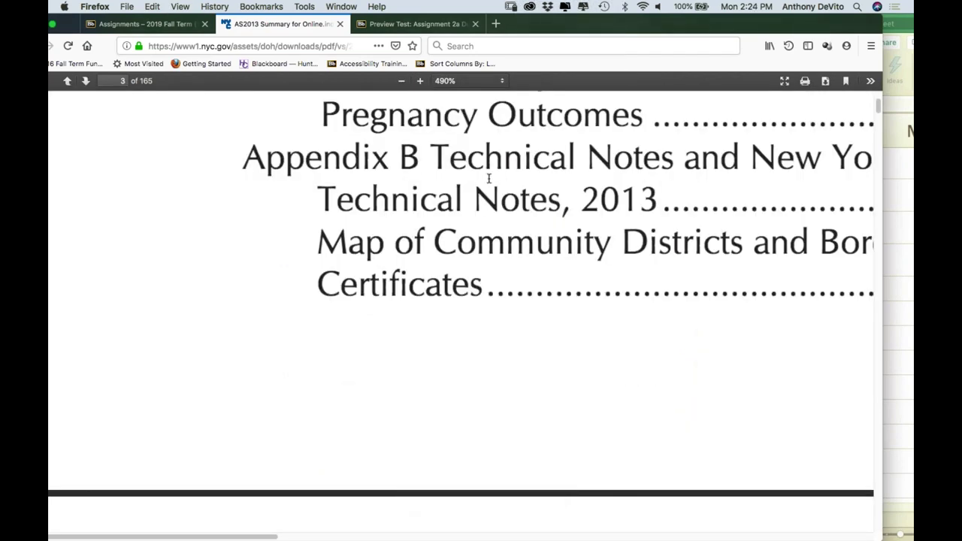
scroll(489, 178, "up", 1)
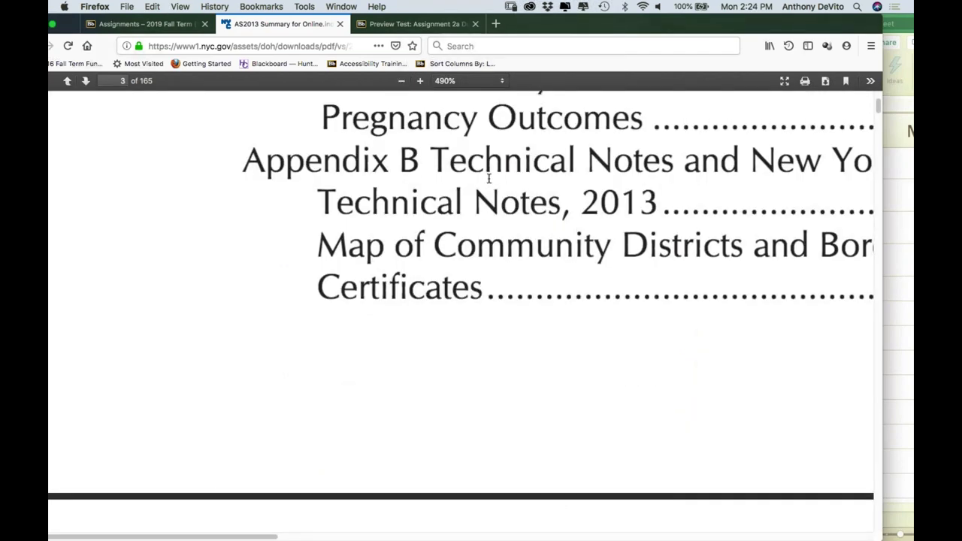
scroll(489, 178, "up", 3)
scroll(489, 178, "up", 8)
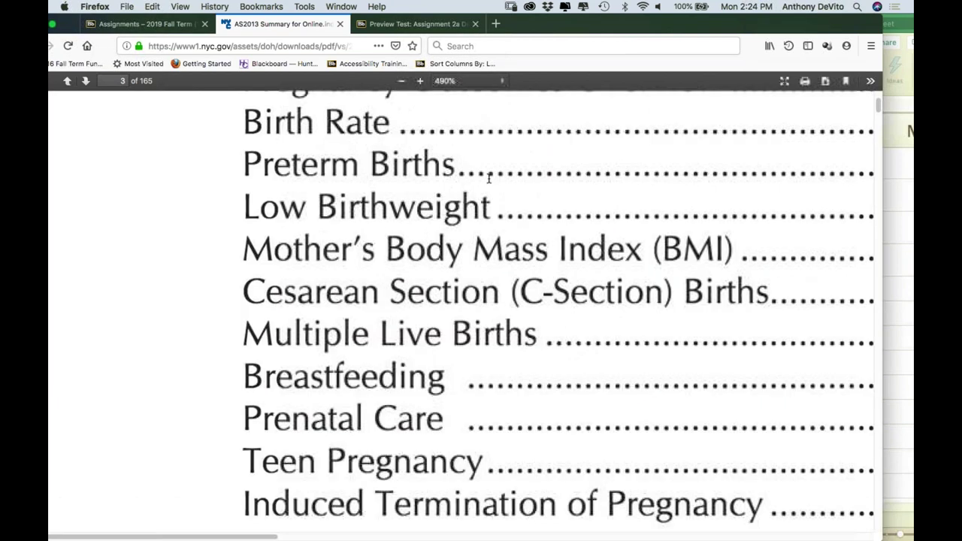
scroll(489, 178, "up", 5)
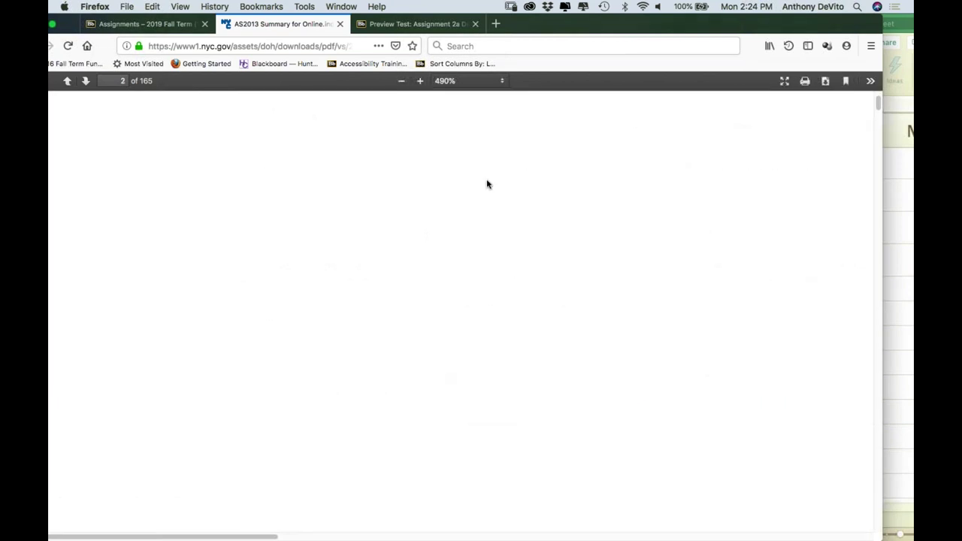
scroll(492, 330, "down", 5)
scroll(491, 331, "down", 3)
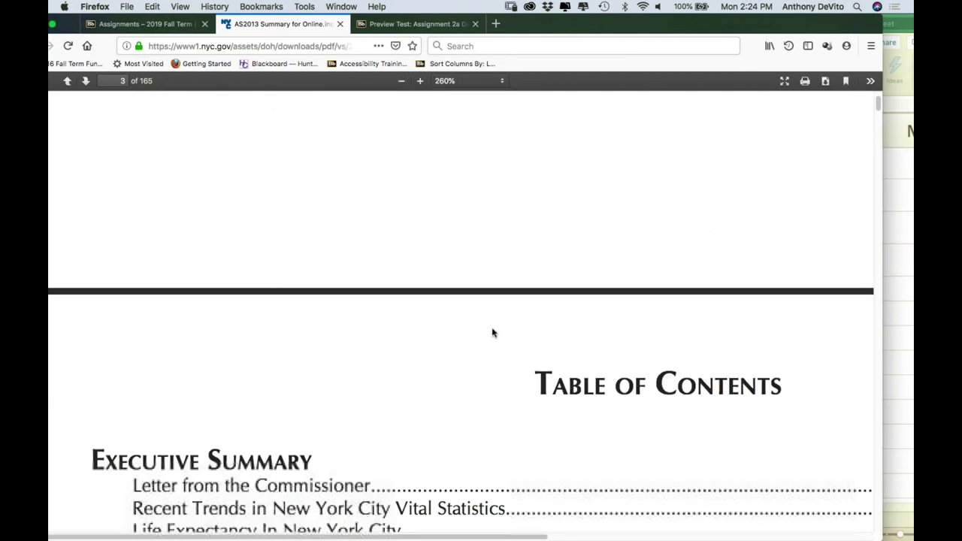
scroll(493, 333, "down", 1)
scroll(492, 333, "down", 6)
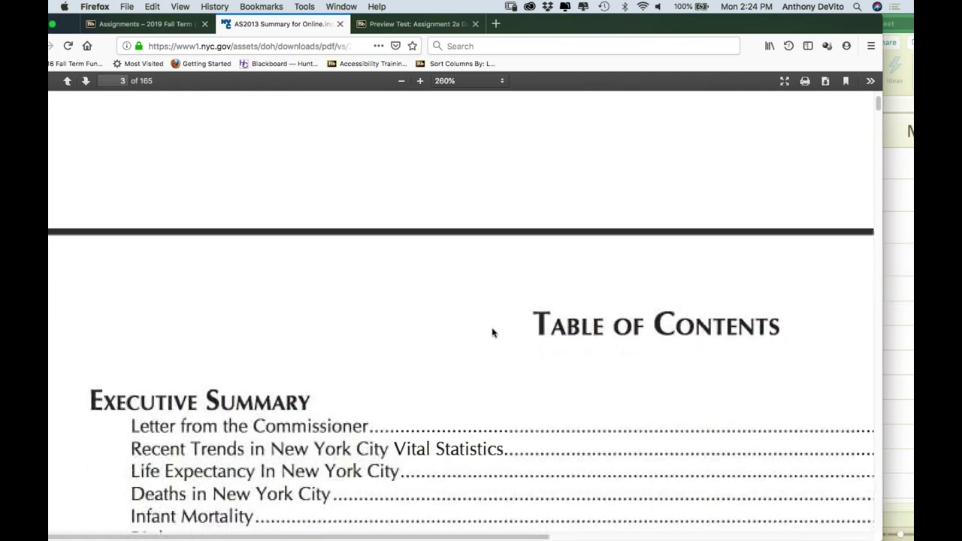
scroll(493, 333, "down", 5)
scroll(470, 349, "down", 3)
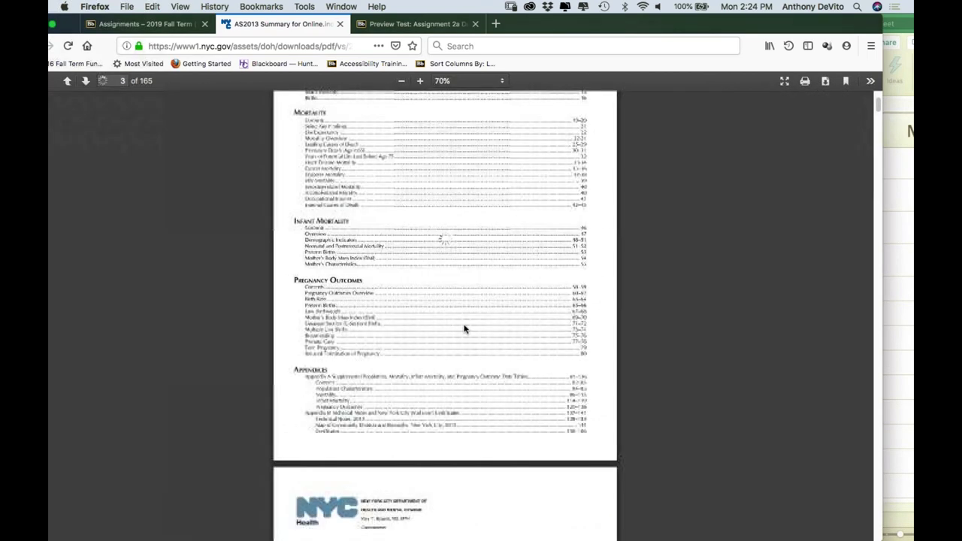
scroll(464, 329, "up", 4)
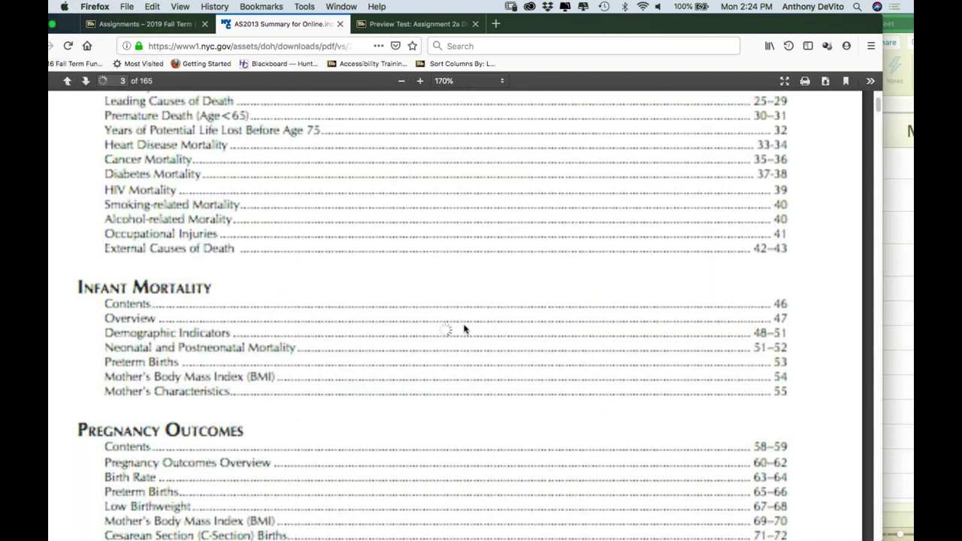
scroll(464, 328, "up", 4)
scroll(440, 253, "down", 5)
scroll(440, 253, "up", 3)
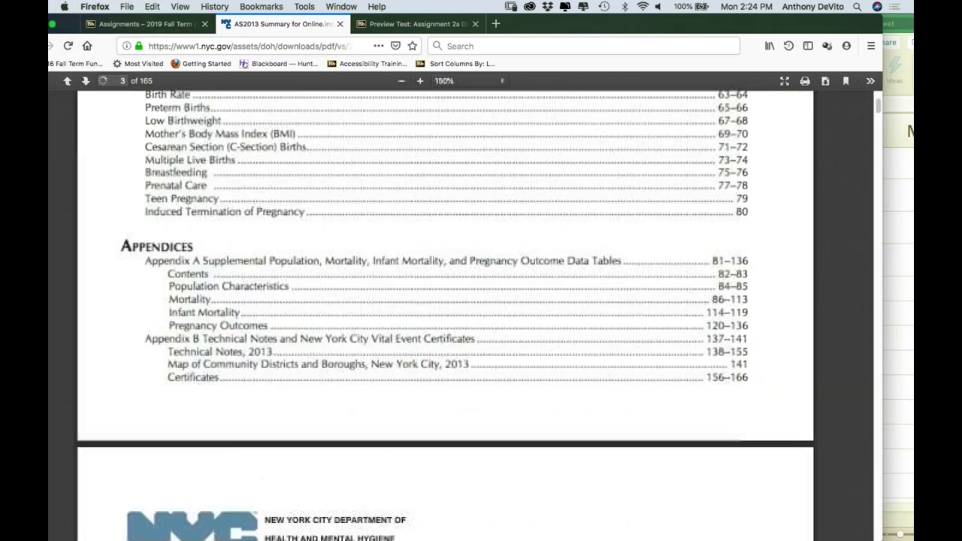
Return to the "Conquest of Pestilence" chart on page 5 and examine its death-rate curve and epidemic annotations up close.
scroll(445, 301, "down", 5)
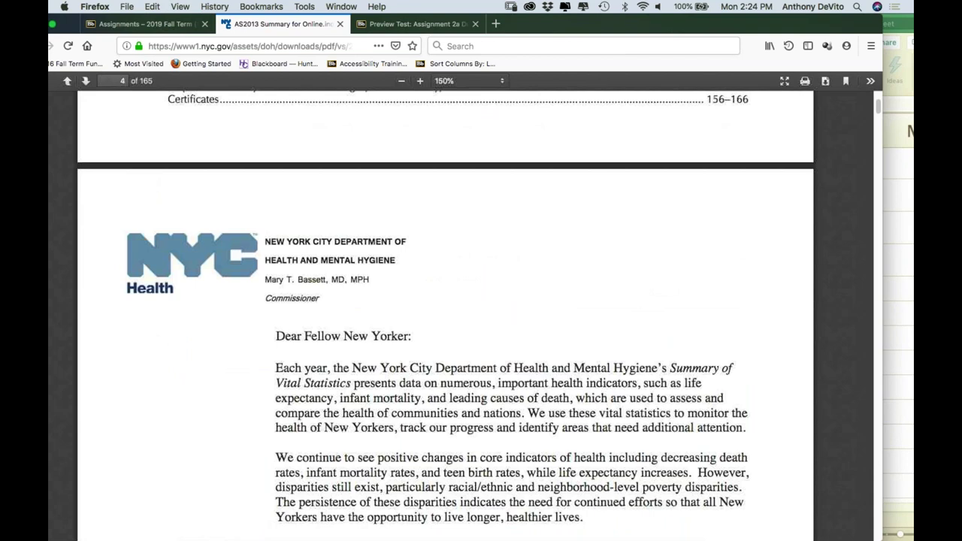
scroll(446, 310, "down", 1)
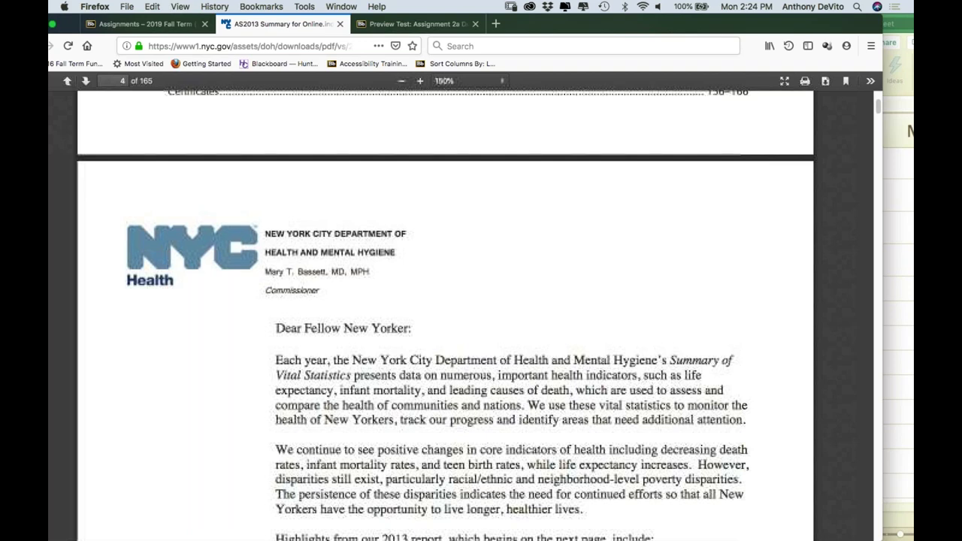
scroll(446, 309, "down", 2)
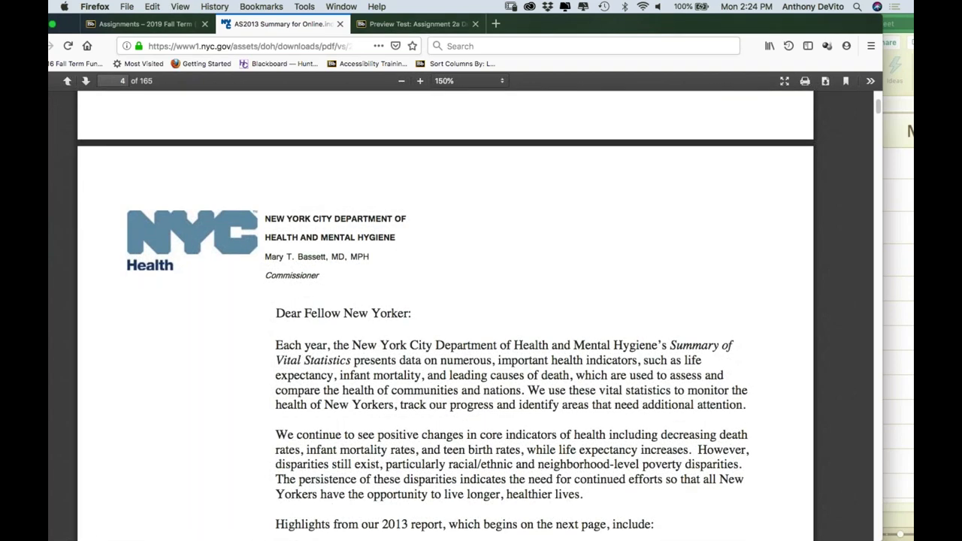
key("Right")
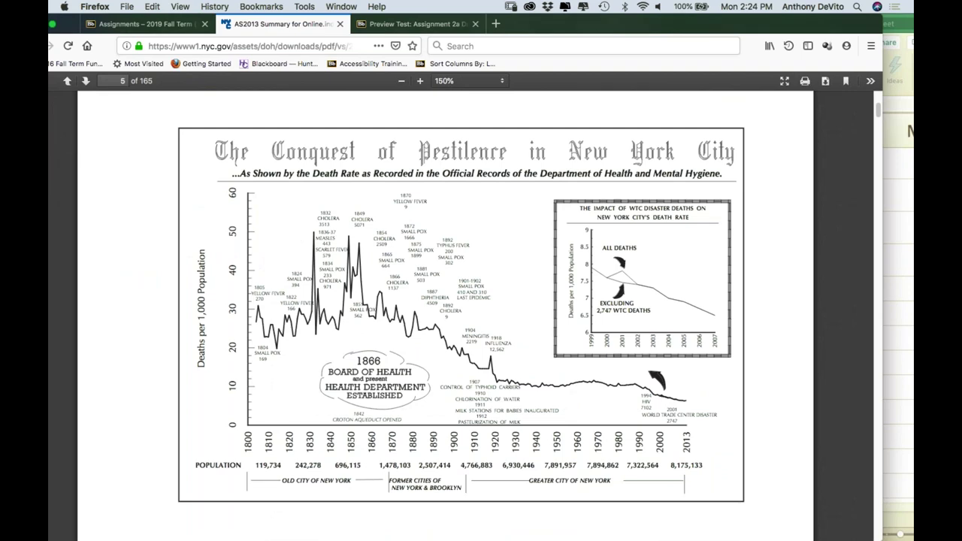
scroll(252, 309, "up", 10)
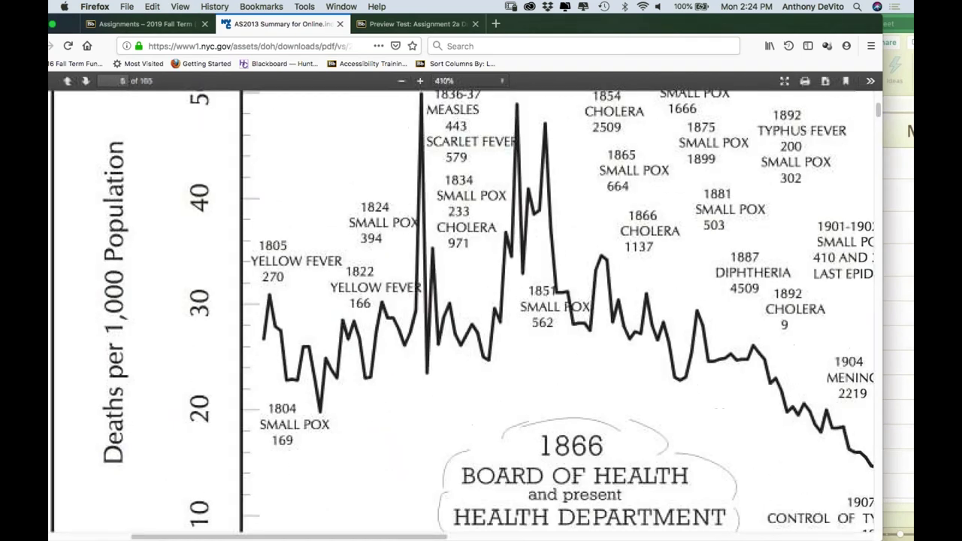
scroll(579, 301, "down", 5)
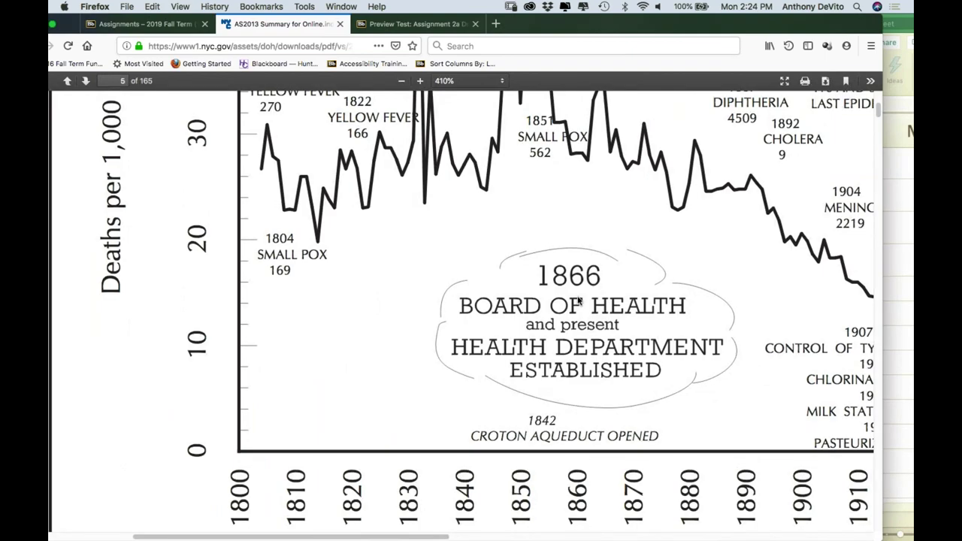
scroll(579, 301, "up", 5)
scroll(578, 301, "right", 2)
scroll(578, 301, "up", 2)
scroll(579, 301, "right", 1)
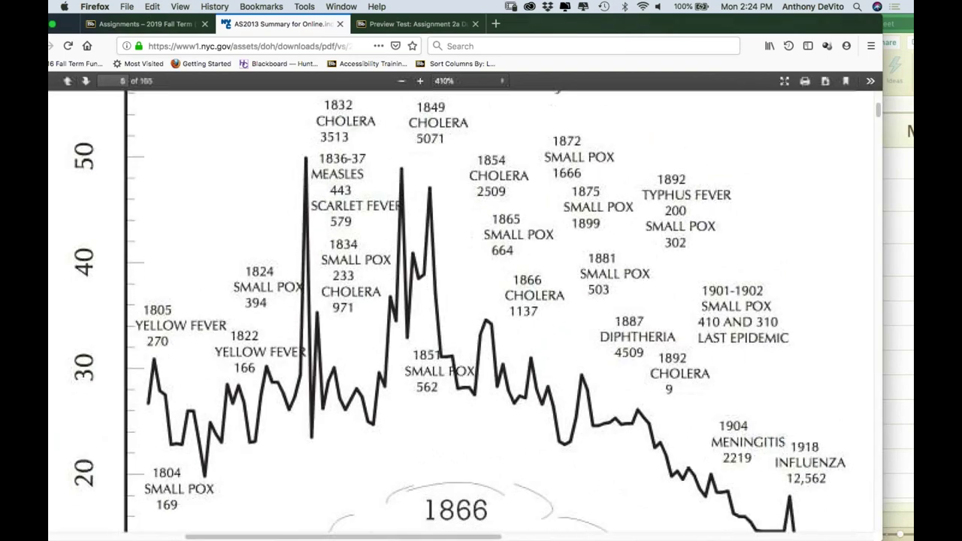